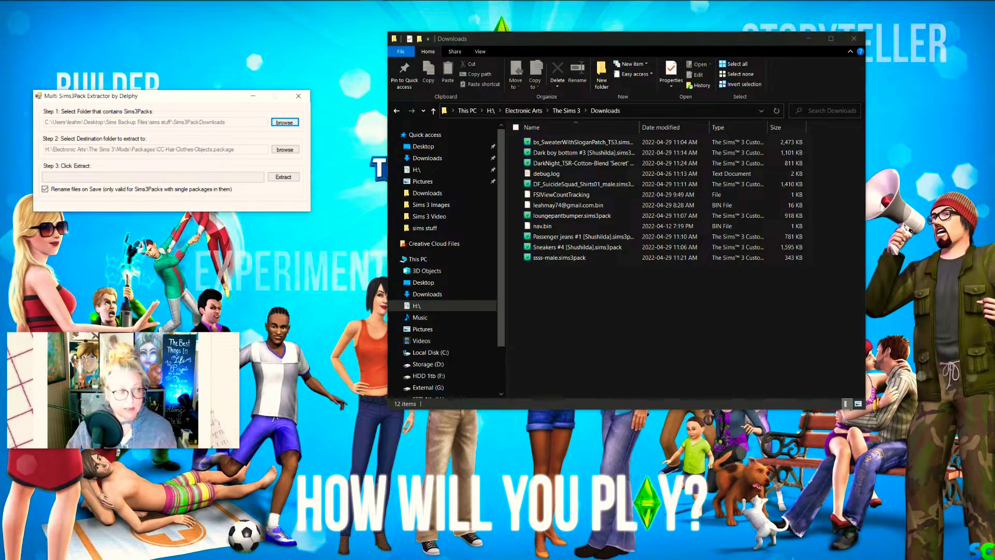
left_click_drag(224, 100, 226, 64)
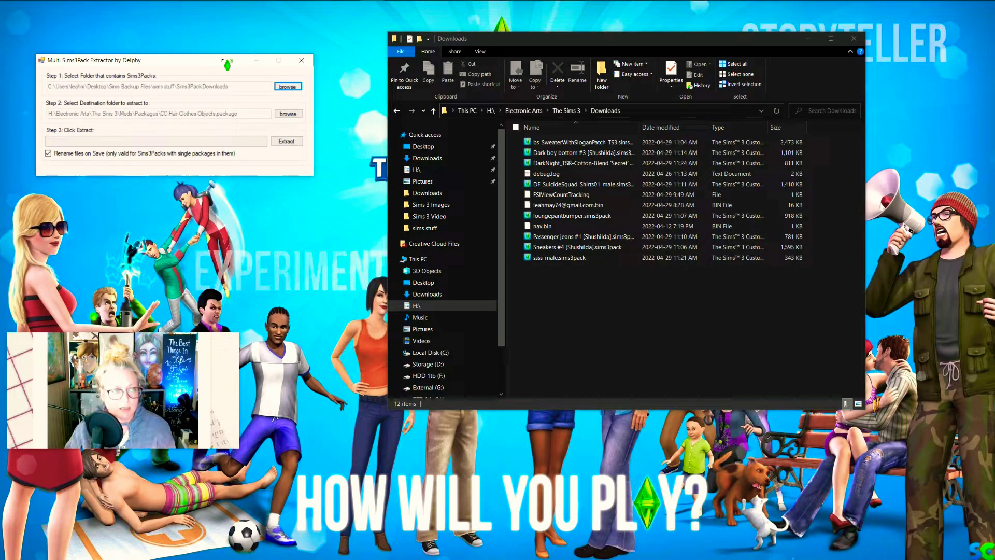
left_click_drag(227, 65, 227, 64)
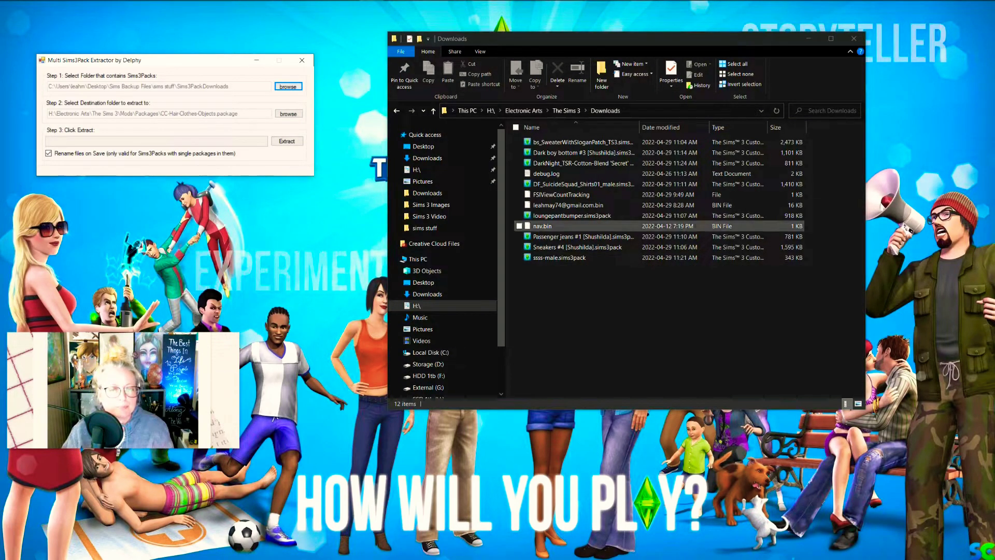
left_click_drag(649, 40, 606, 29)
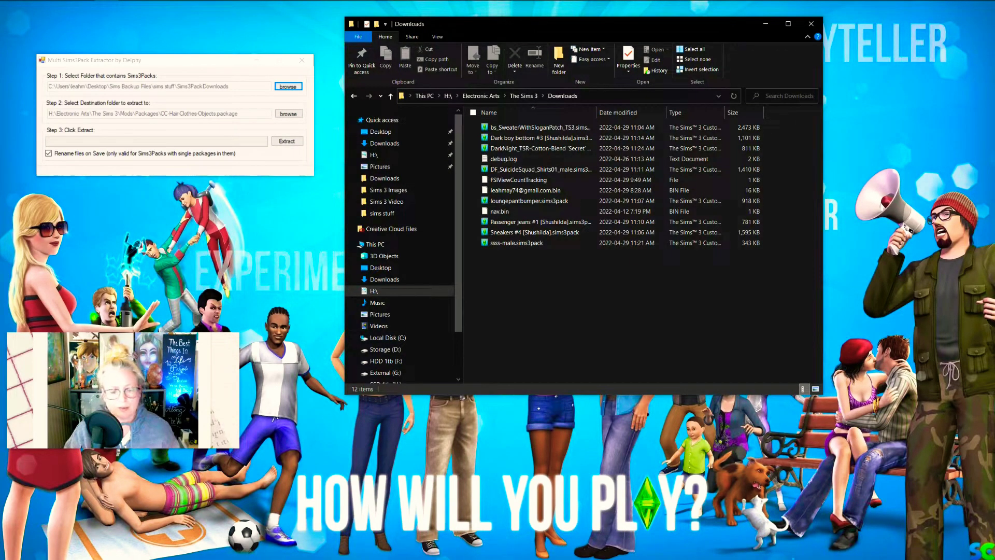
left_click_drag(204, 61, 389, 100)
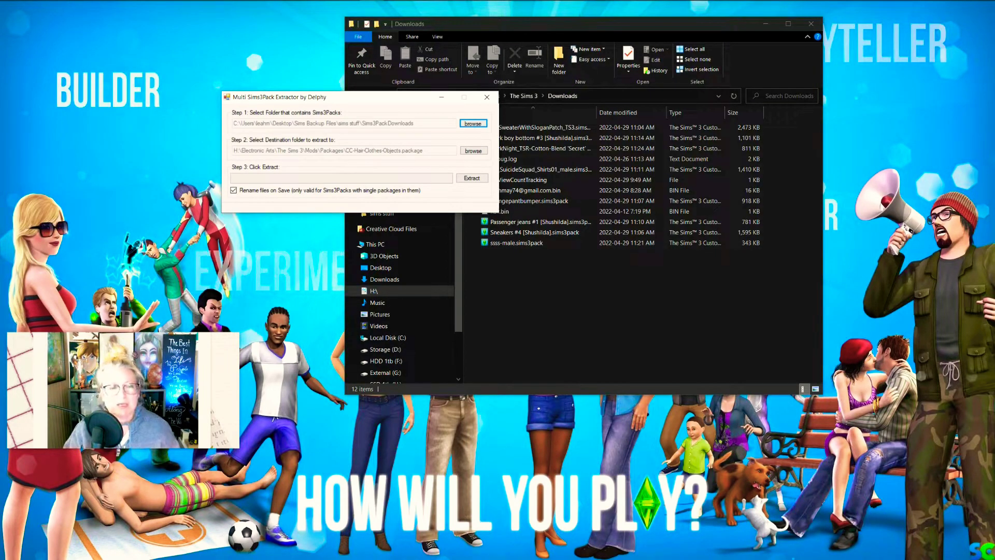
left_click_drag(381, 99, 397, 175)
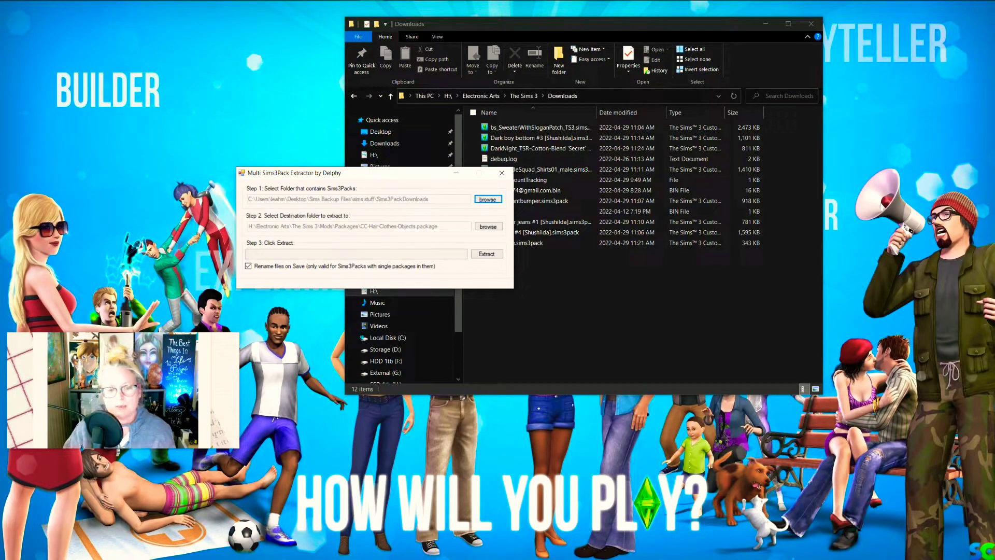
left_click_drag(322, 172, 235, 162)
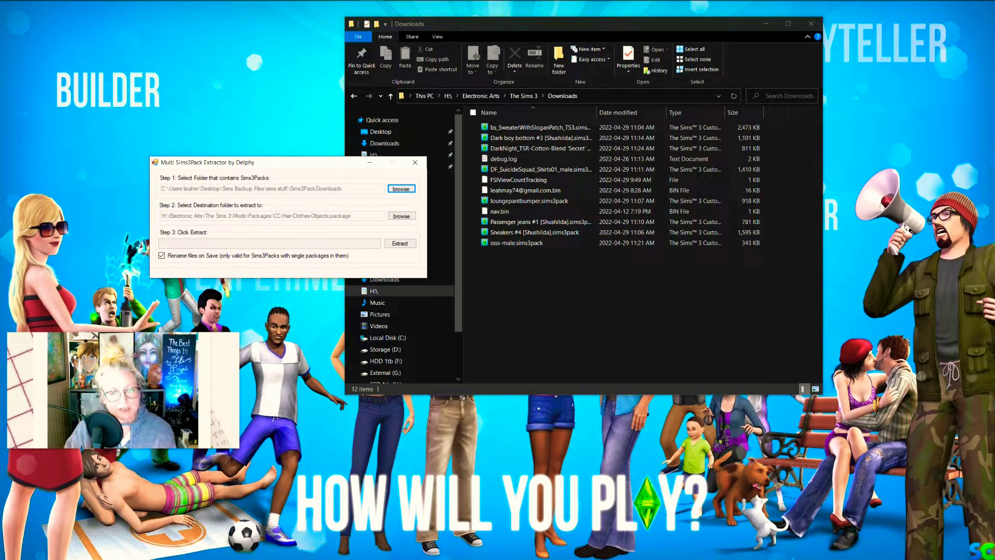
Step: Set the folder containing the Sims3Packs to H:\Electronic Arts\The Sims 3\Downloads
left_click(401, 189)
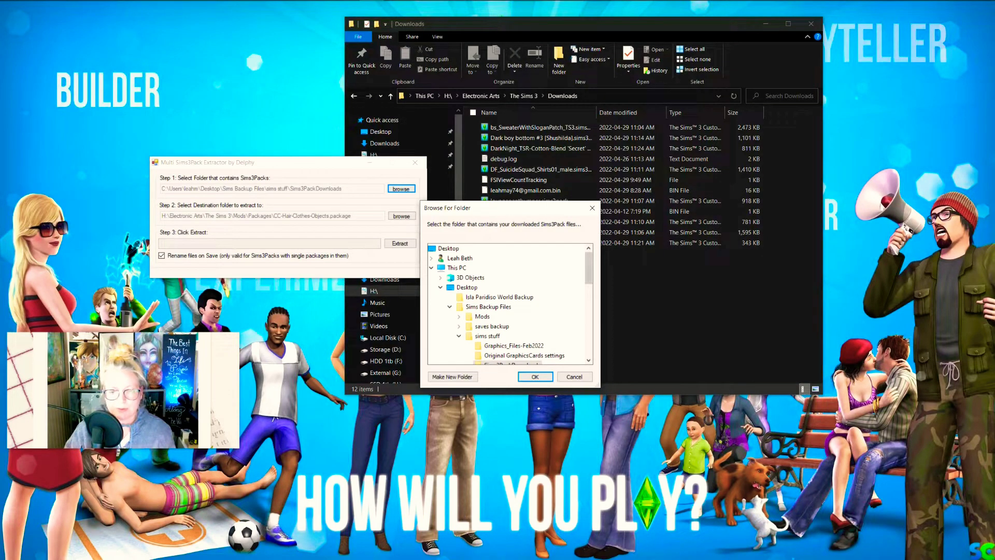
scroll(511, 303, "up", 2)
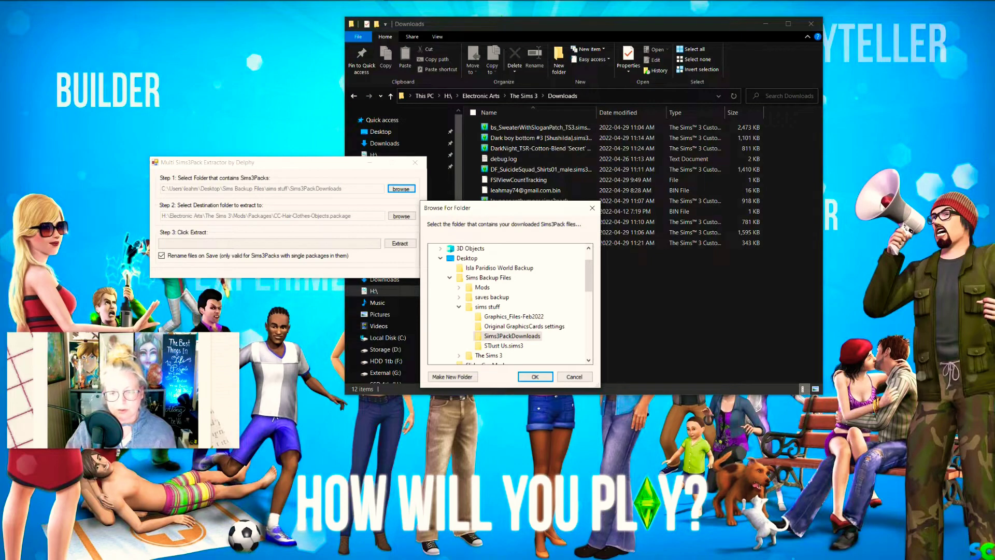
scroll(510, 304, "down", 4)
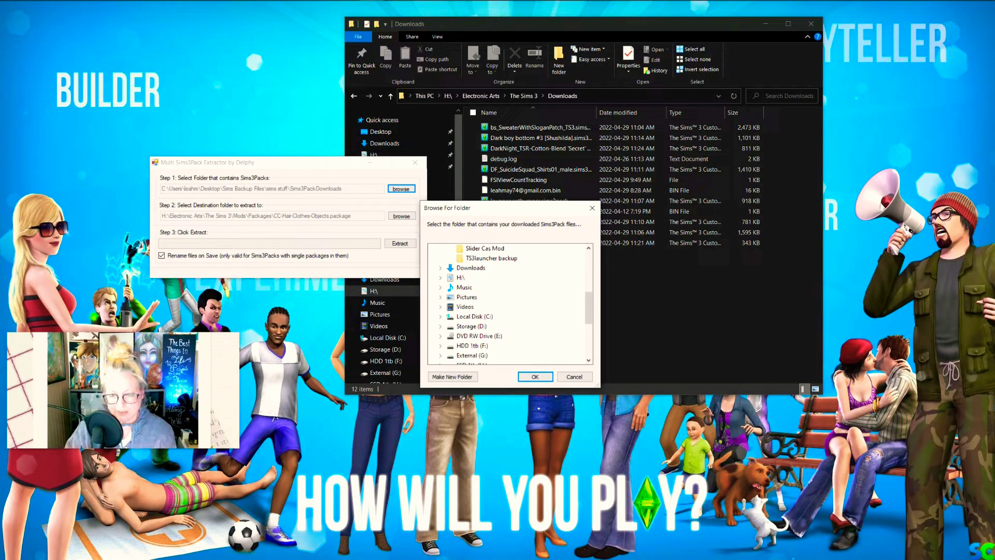
scroll(510, 304, "down", 1)
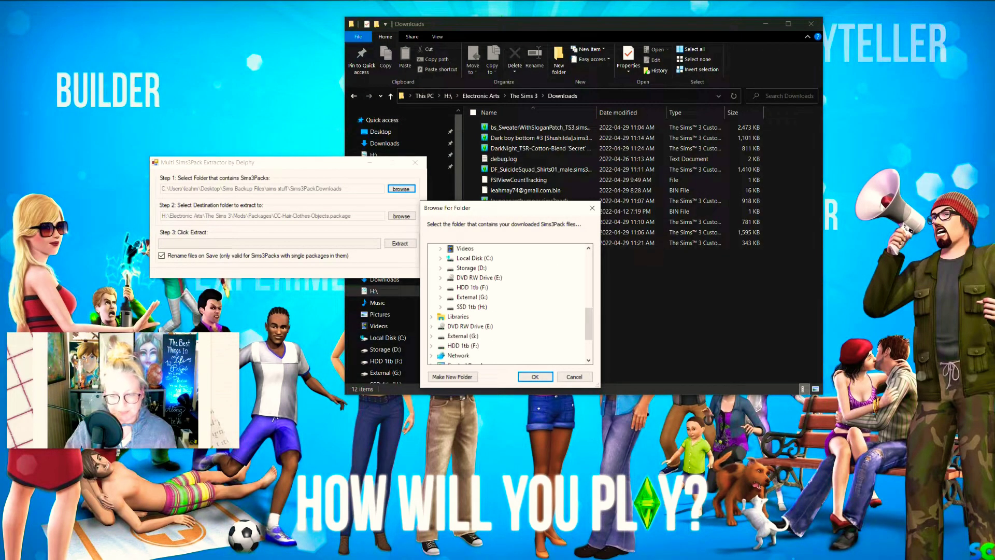
double_click(471, 336)
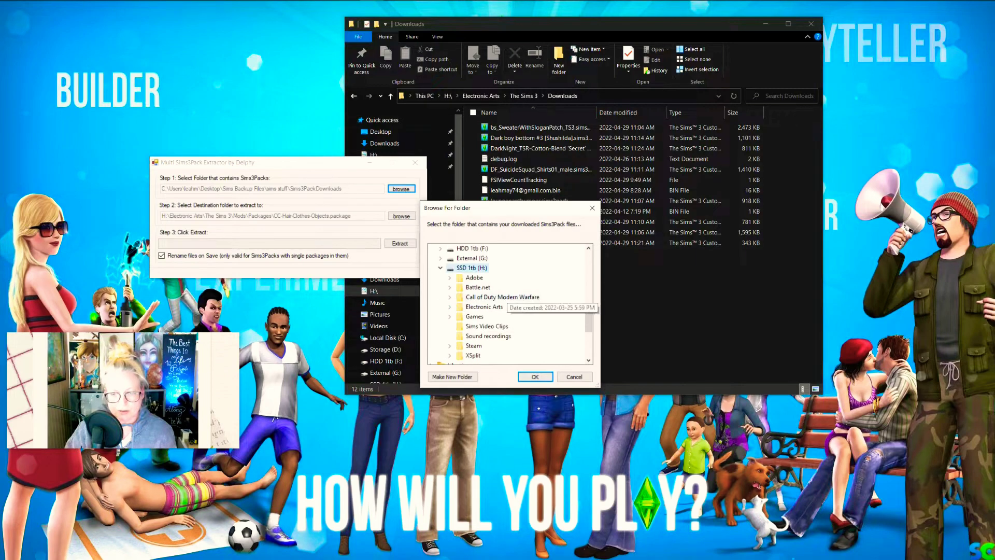
double_click(484, 306)
left_click(458, 316)
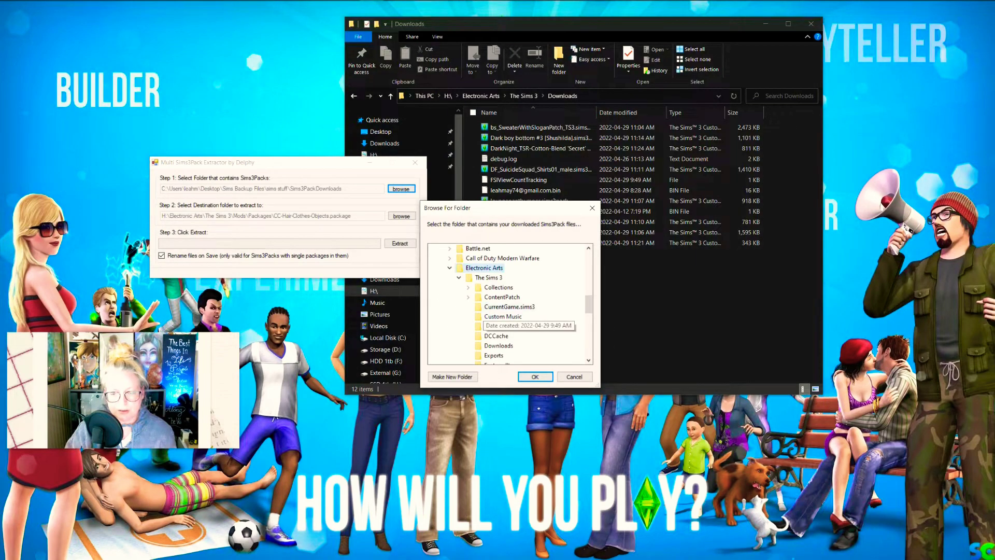
scroll(511, 321, "down", 1)
scroll(508, 314, "down", 4)
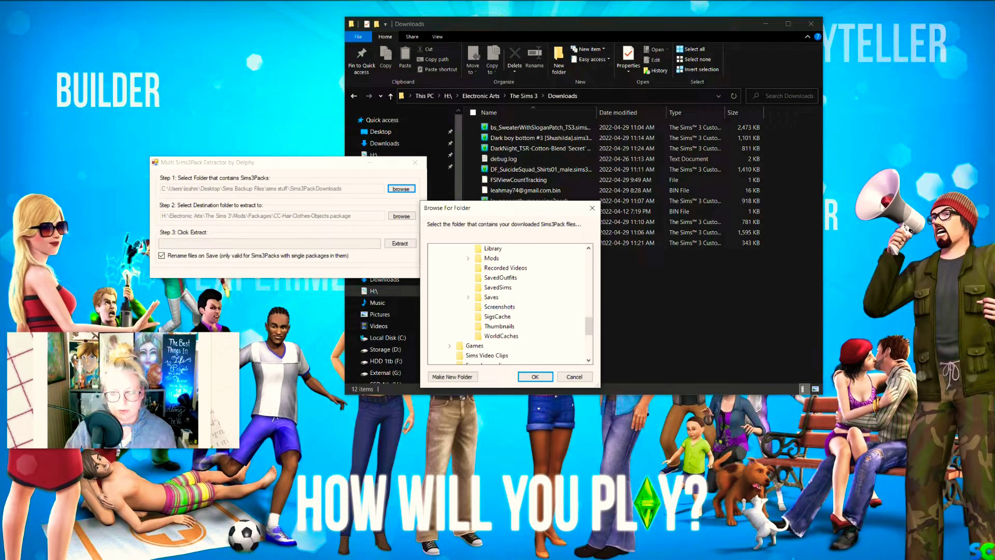
scroll(507, 306, "up", 2)
scroll(508, 304, "up", 1)
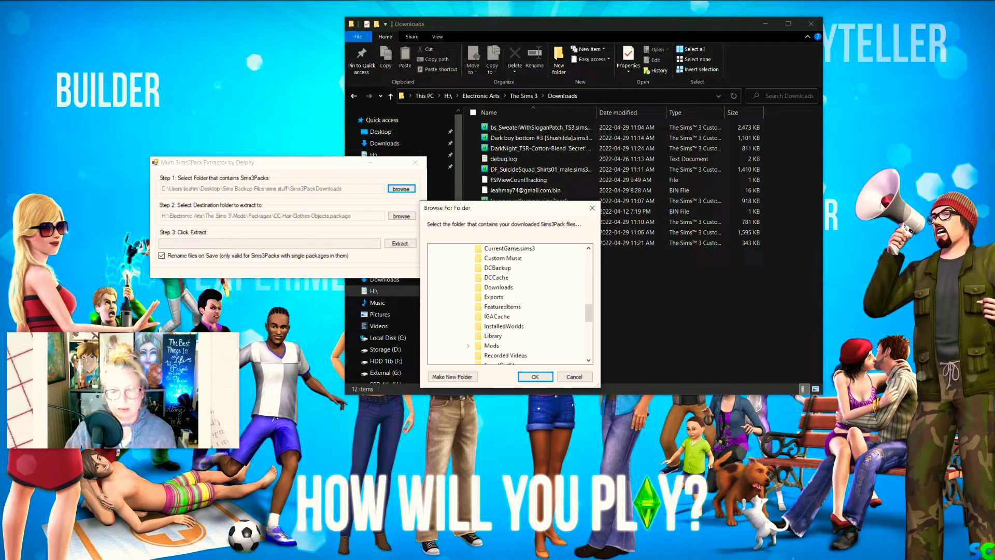
scroll(508, 305, "up", 1)
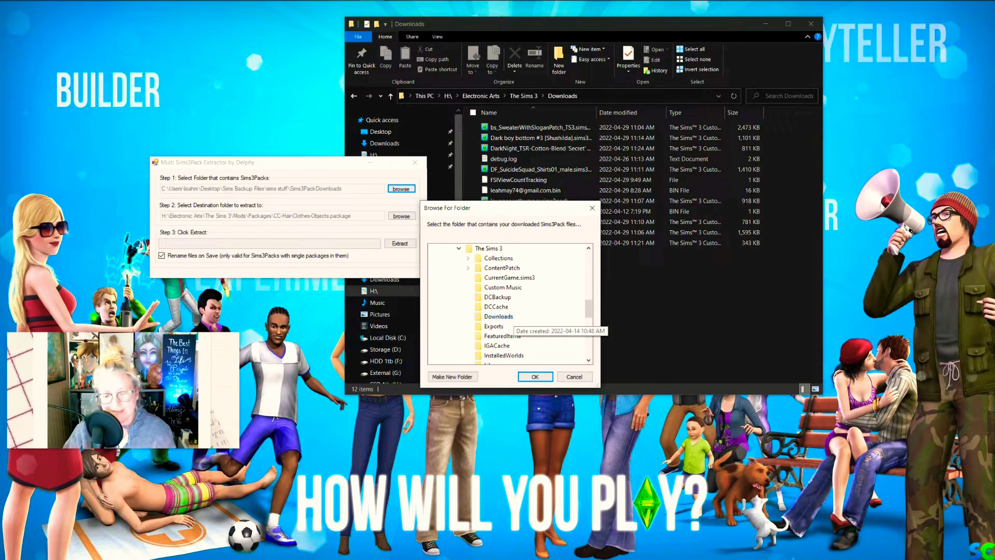
left_click(498, 316)
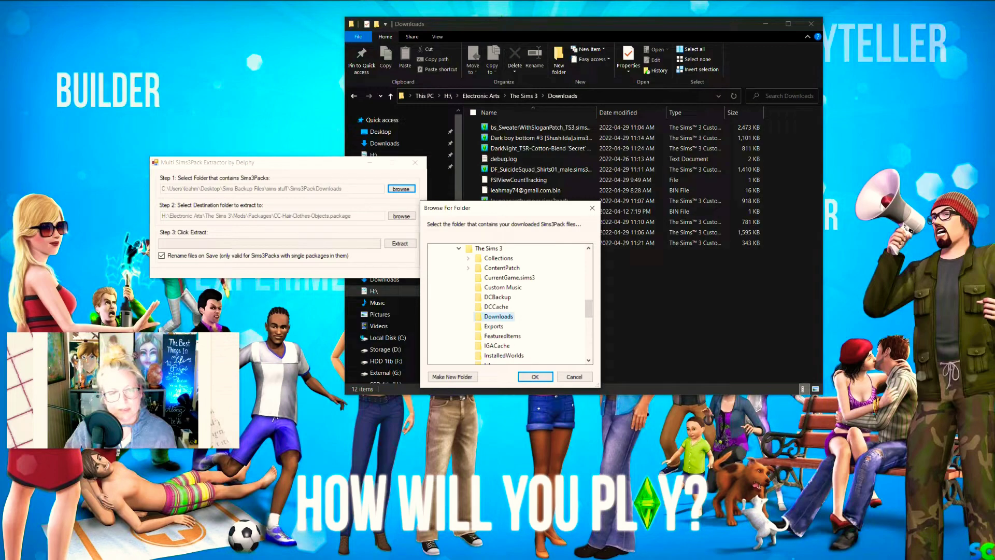
left_click(535, 377)
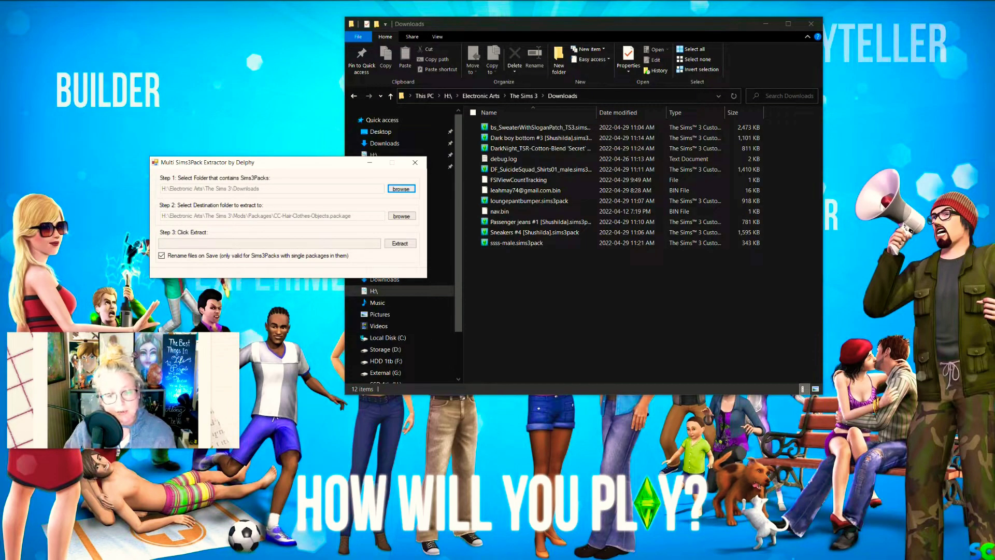
Step: Set the extraction destination to the CC-Hair-Clothes-Objects.package folder under The Sims 3\Mods\Packages
left_click(401, 215)
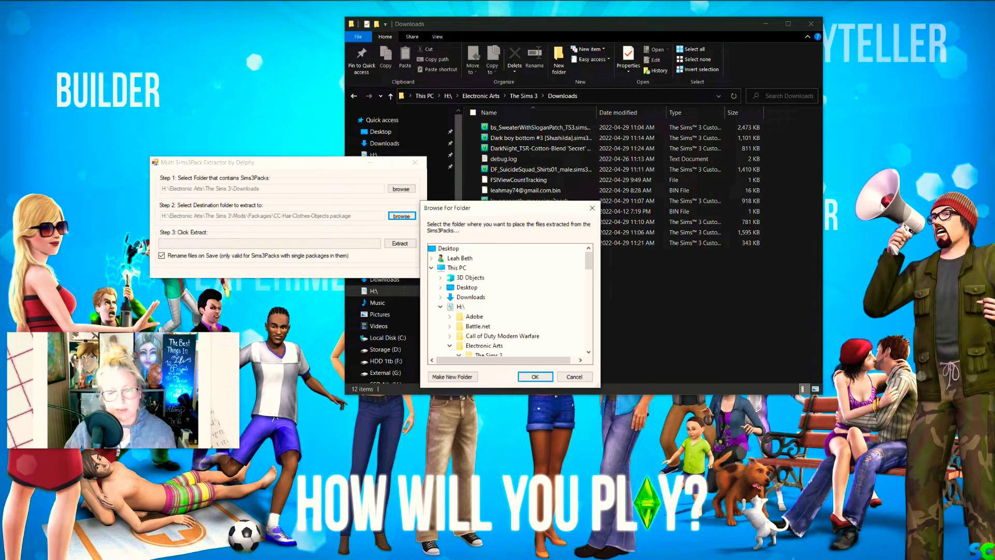
scroll(507, 301, "down", 5)
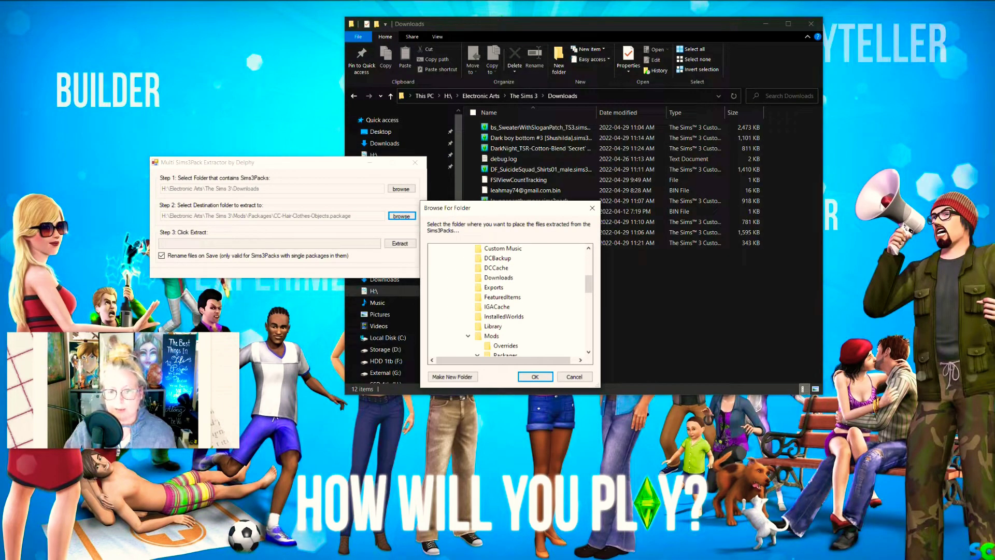
scroll(500, 301, "down", 2)
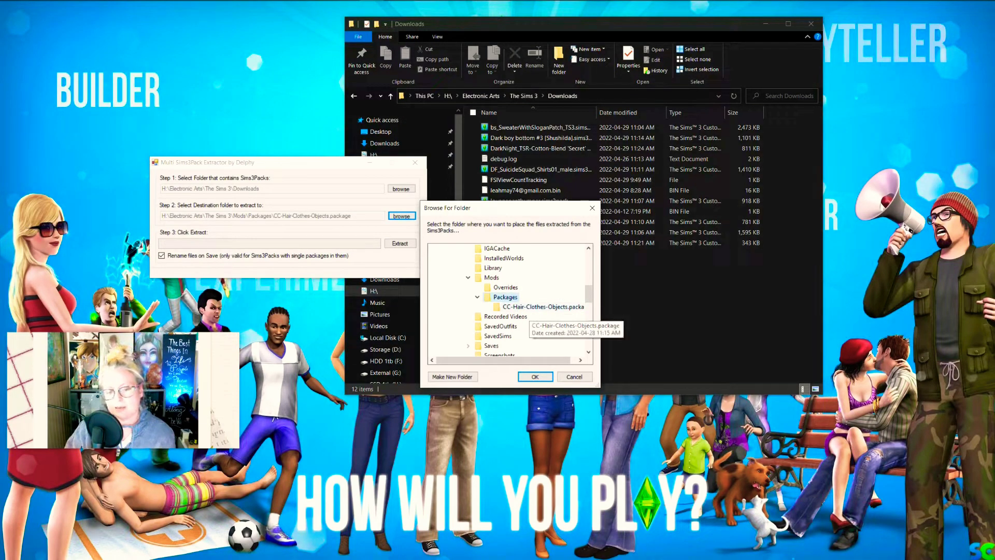
left_click(542, 307)
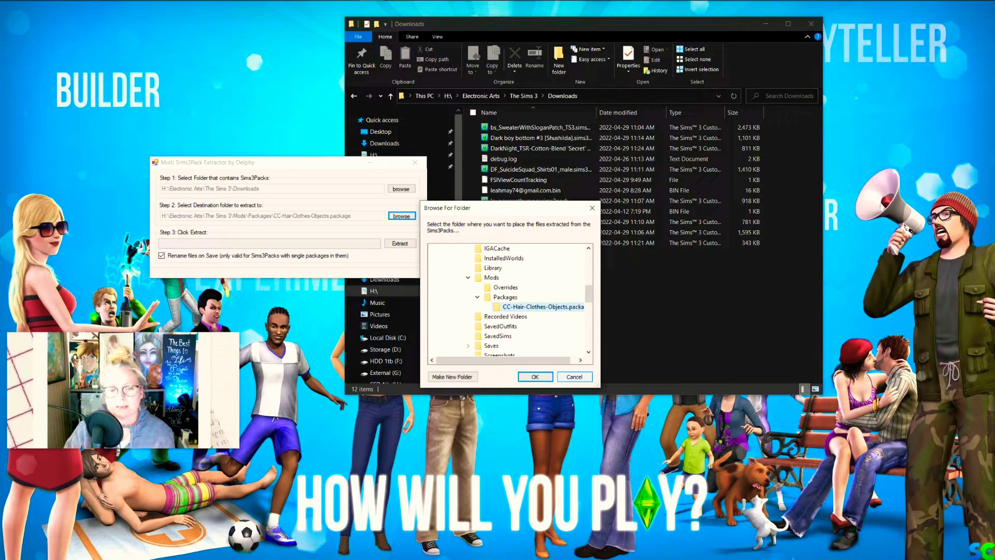
key("Return")
Step: In File Explorer, go up to The Sims 3 folder and open Mods, then its Packages subfolder
left_click_drag(570, 24, 655, 30)
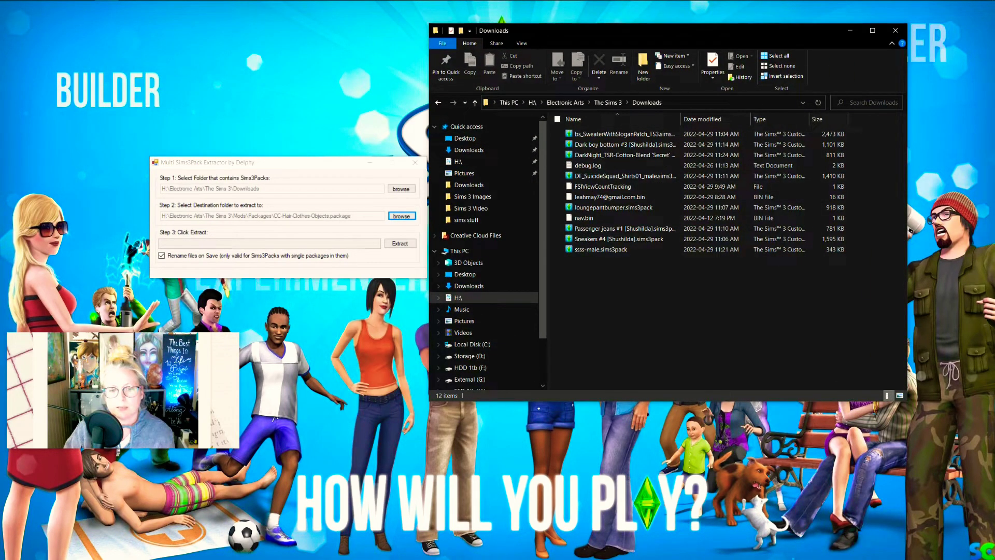
left_click(475, 102)
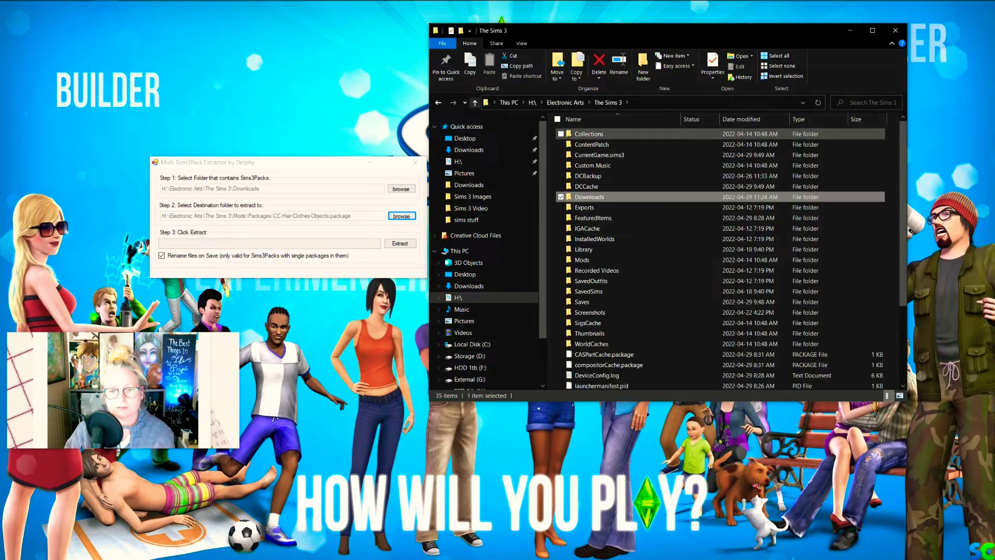
double_click(638, 260)
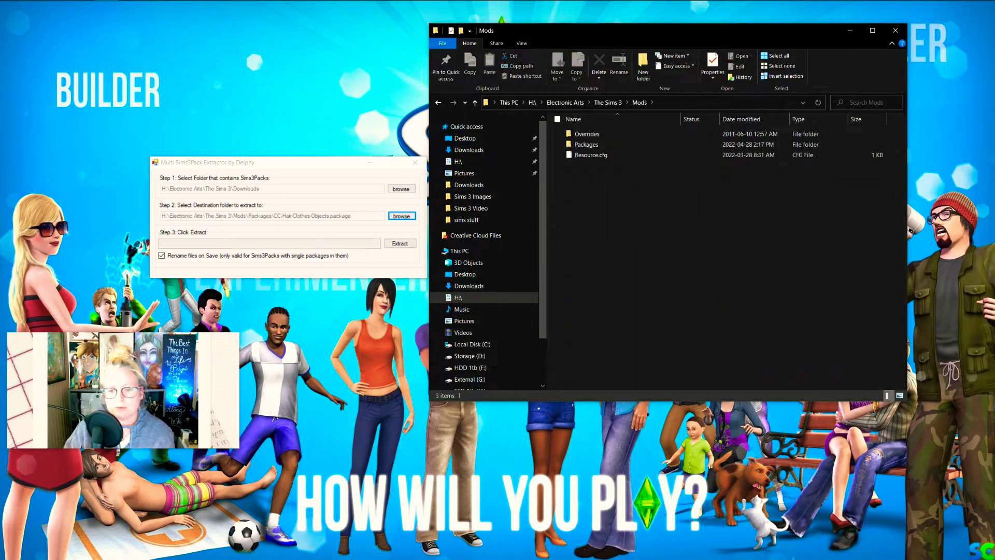
double_click(586, 145)
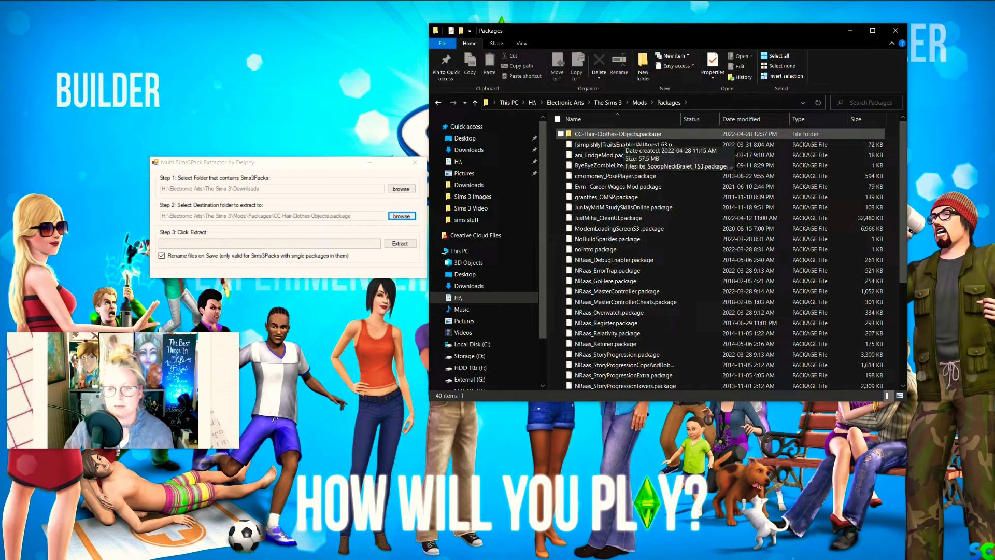
Step: Show the Packages folder contents as medium icons and arrange the folder window beside the extractor window
left_click(522, 43)
left_click(577, 57)
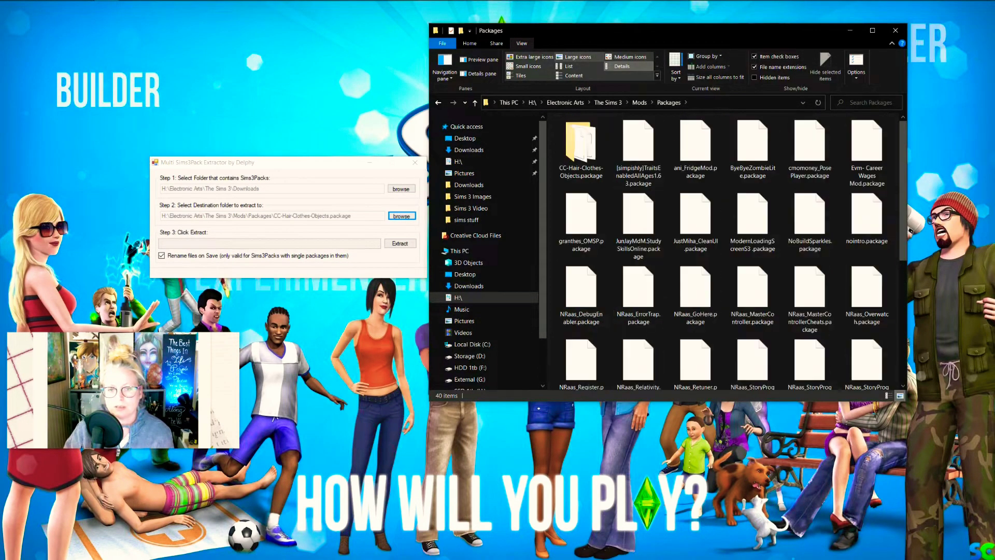
left_click(622, 66)
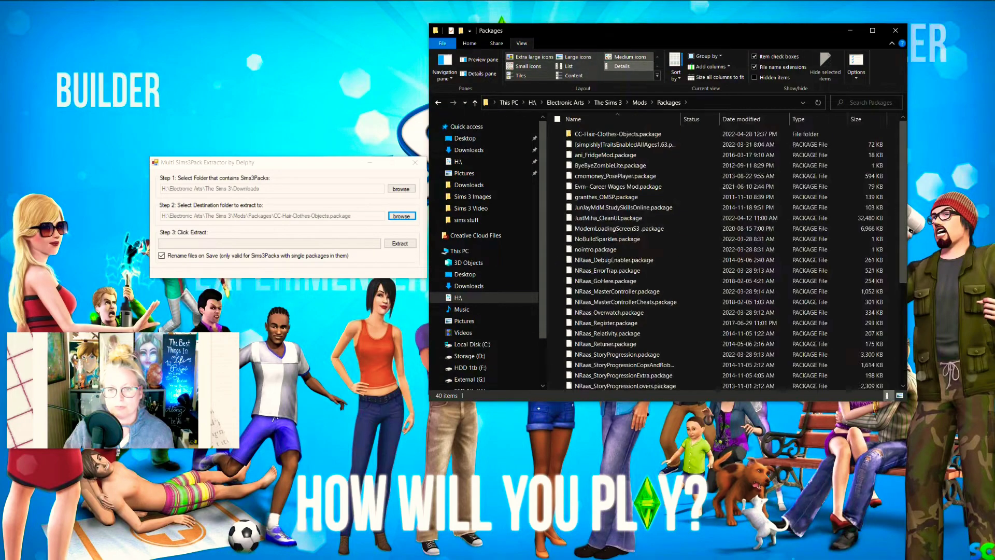
left_click(630, 57)
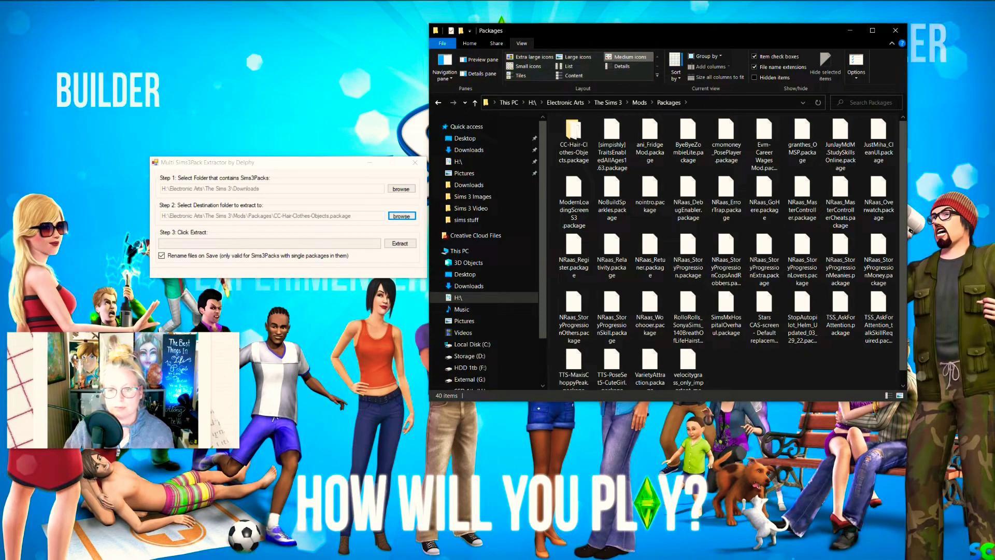
left_click_drag(544, 30, 440, 20)
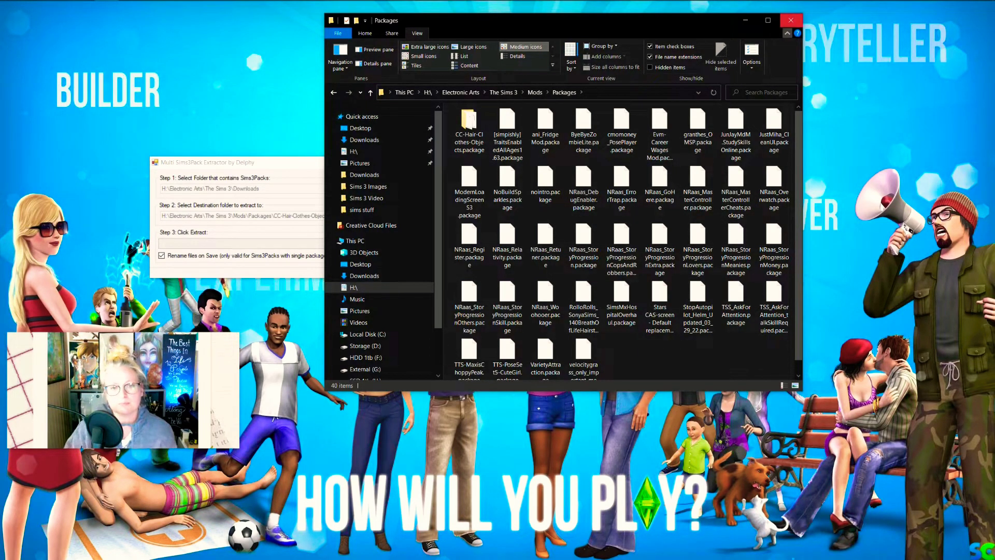
left_click_drag(571, 20, 702, 28)
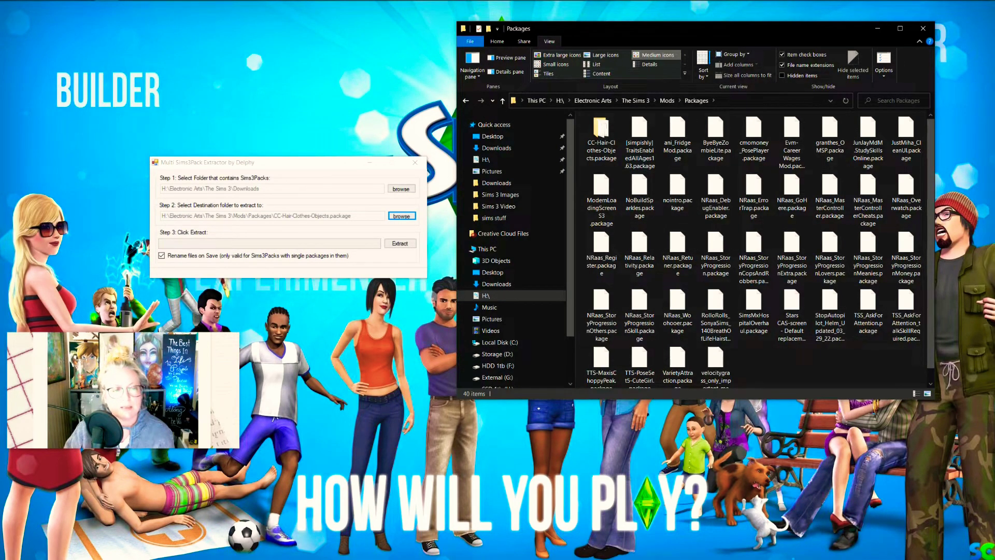
left_click_drag(234, 162, 188, 78)
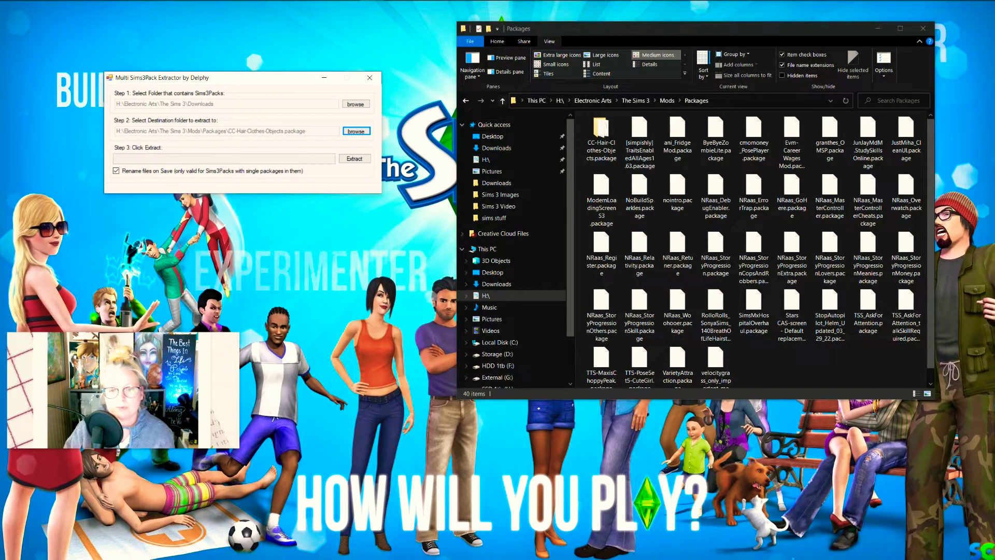
Step: Return to The Sims 3 folder in File Explorer and open its Downloads folder
left_click(502, 100)
left_click(502, 100)
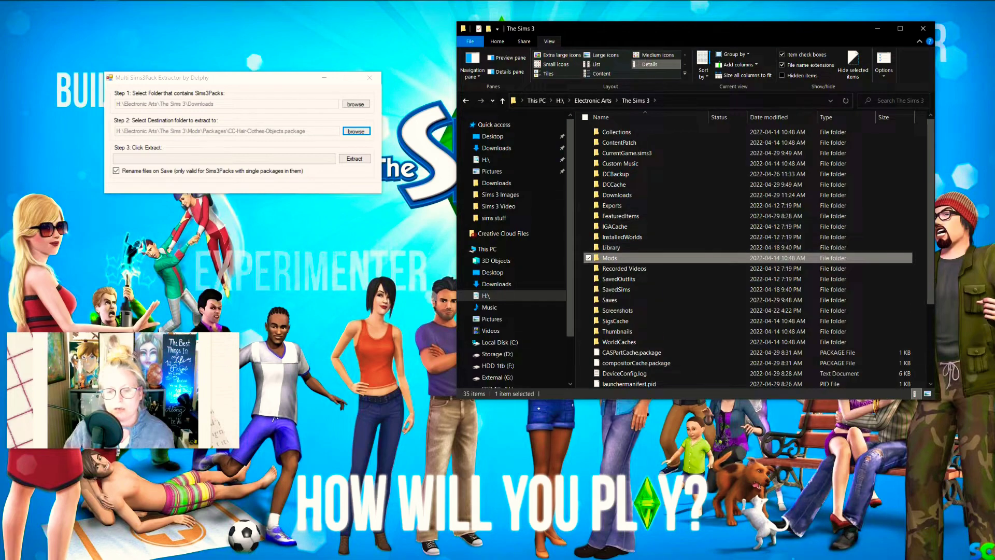
double_click(616, 195)
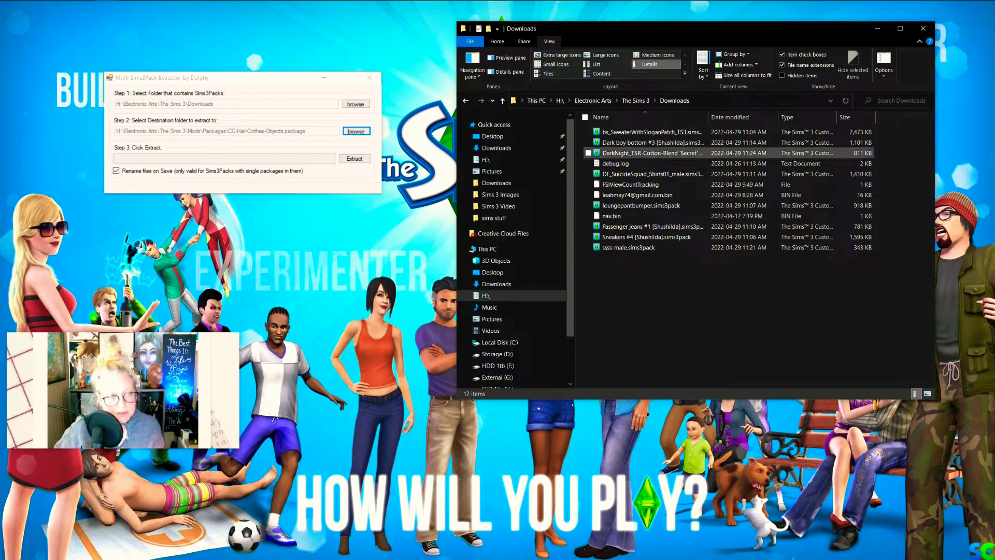
Step: Extract the Sims3Packs from the Downloads folder into the chosen destination, keeping file renaming on save enabled
left_click_drag(278, 78, 292, 55)
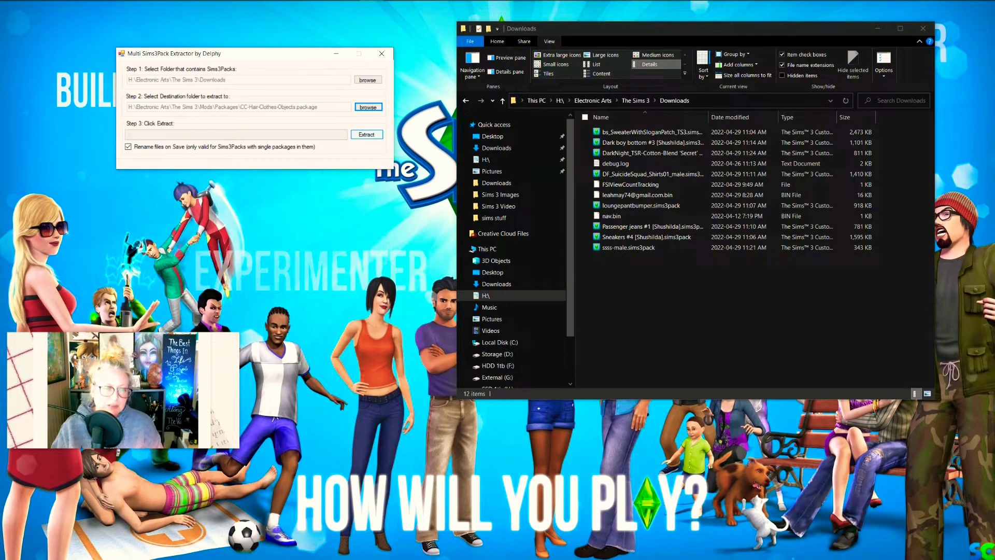
left_click(367, 134)
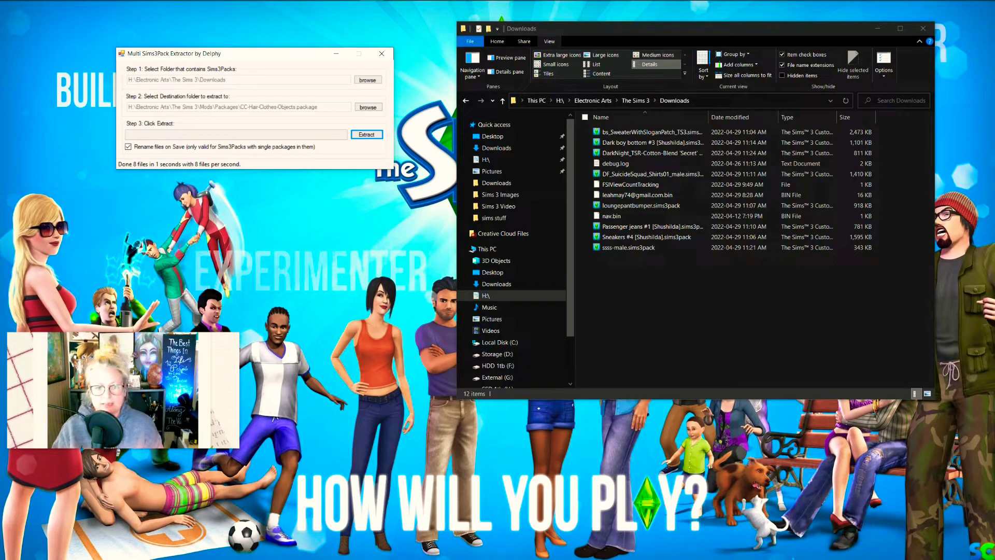
Step: Close the extractor, delete the eight Sims3Pack files from The Sims 3 Downloads folder, and close the folder window
left_click(381, 53)
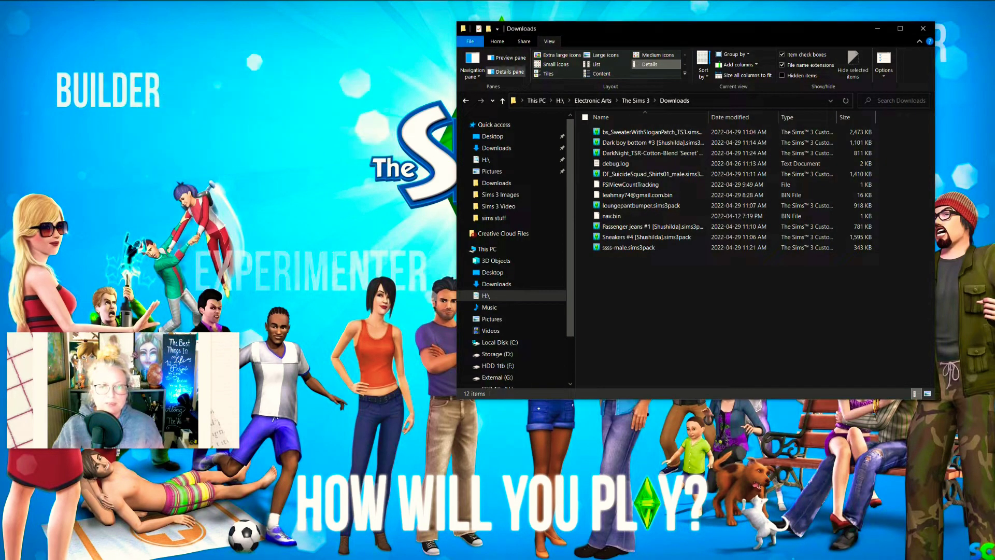
left_click_drag(622, 28, 408, 37)
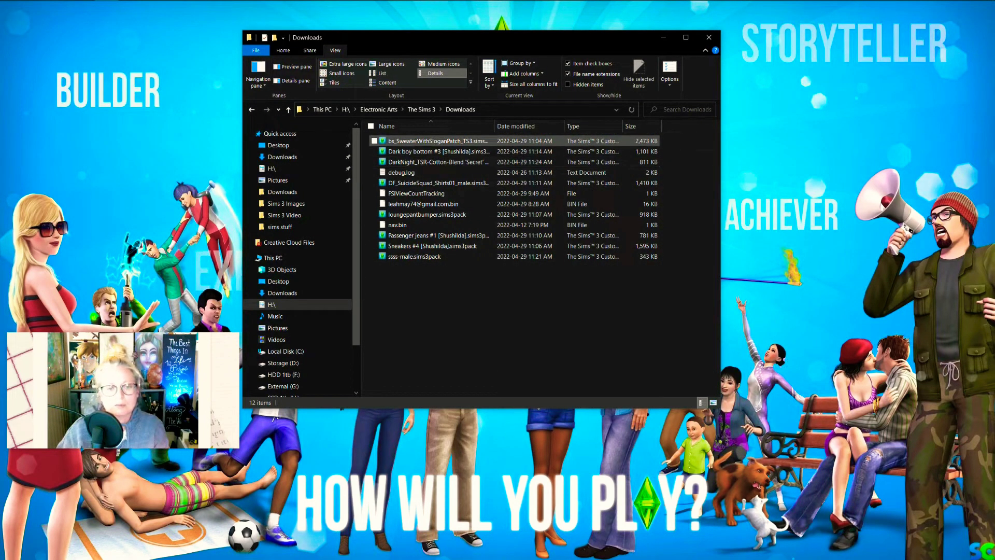
left_click(375, 140)
left_click(375, 151)
left_click(375, 162)
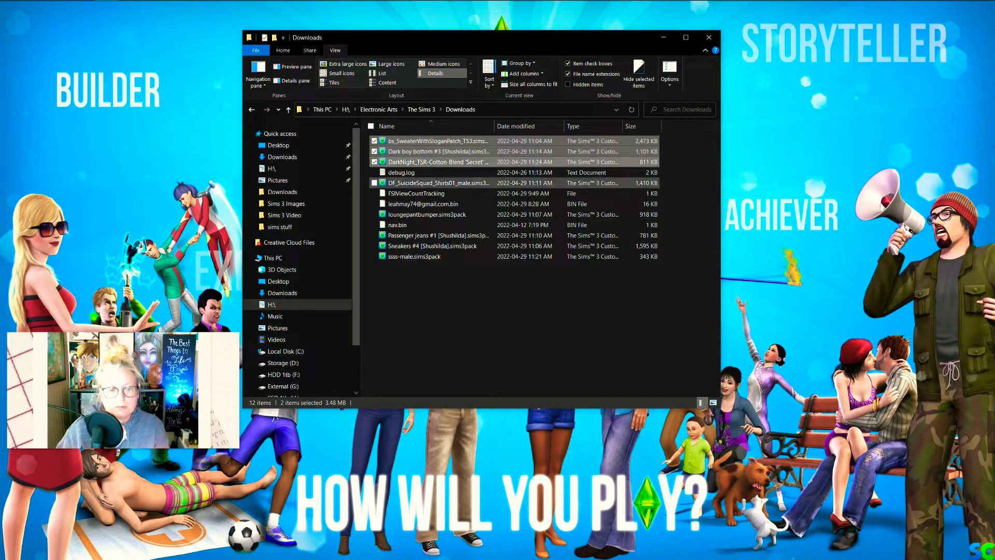
left_click(374, 182)
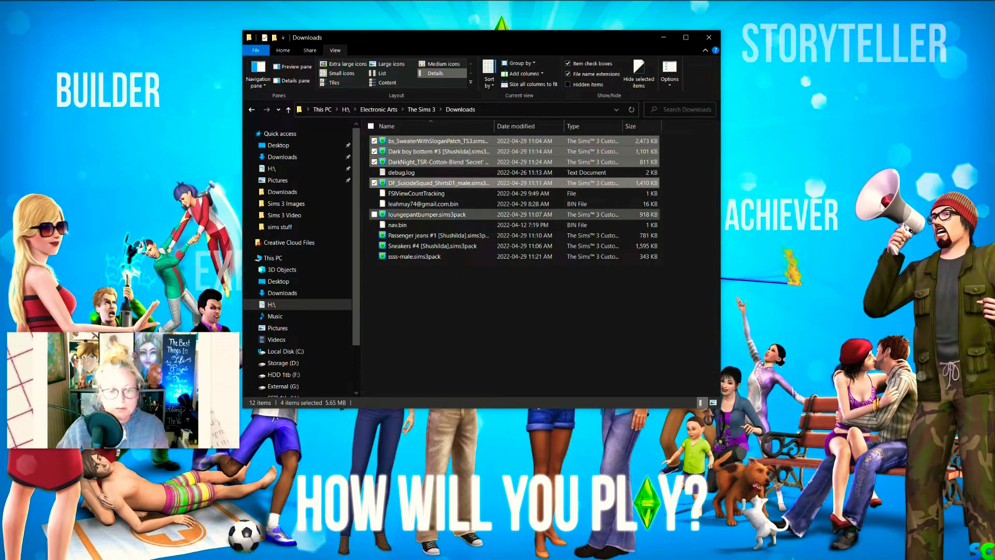
left_click(374, 214)
left_click(375, 235)
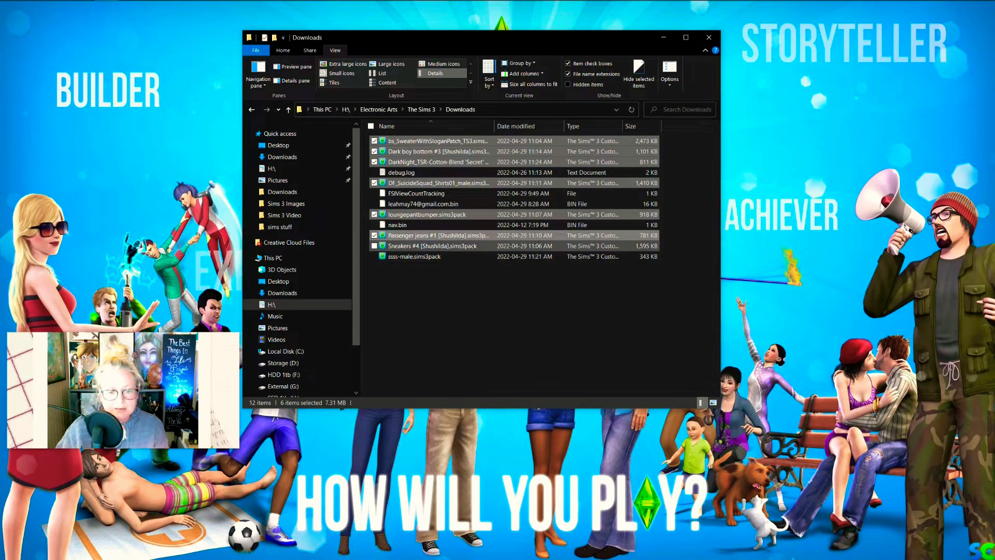
left_click(374, 246)
left_click(375, 256)
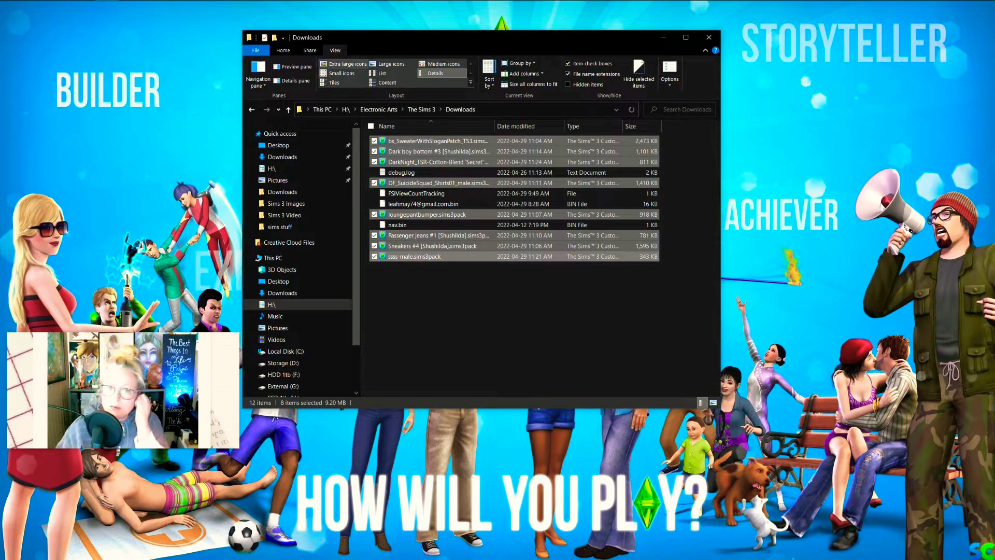
left_click(283, 51)
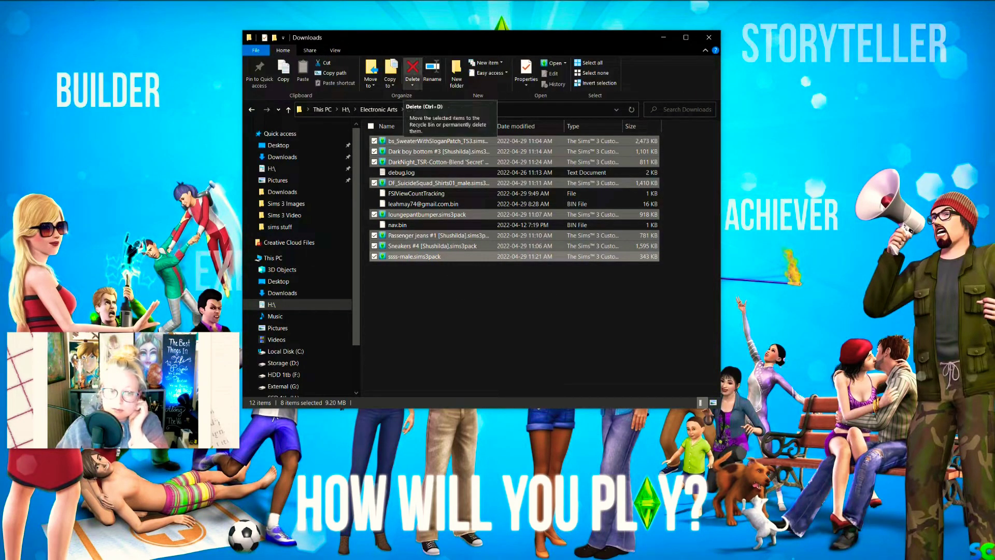
left_click(413, 70)
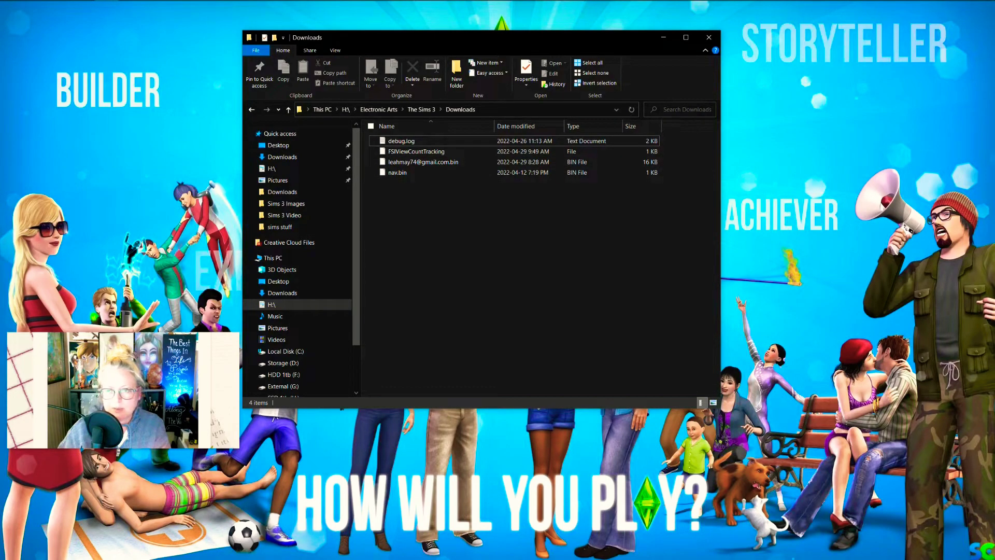
left_click(708, 37)
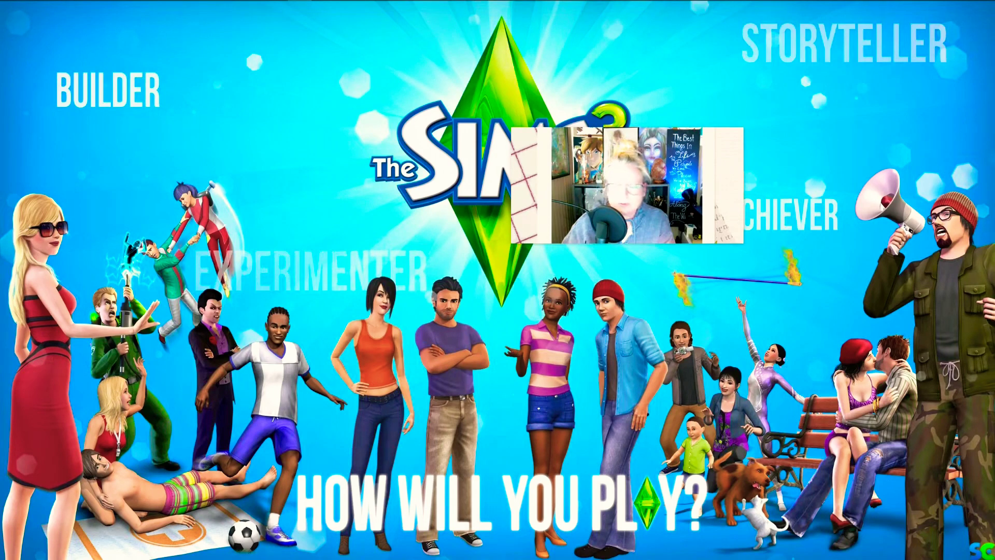
Step: Show the desktop icons and start The Sims 3 launcher from its desktop shortcut
right_click(123, 121)
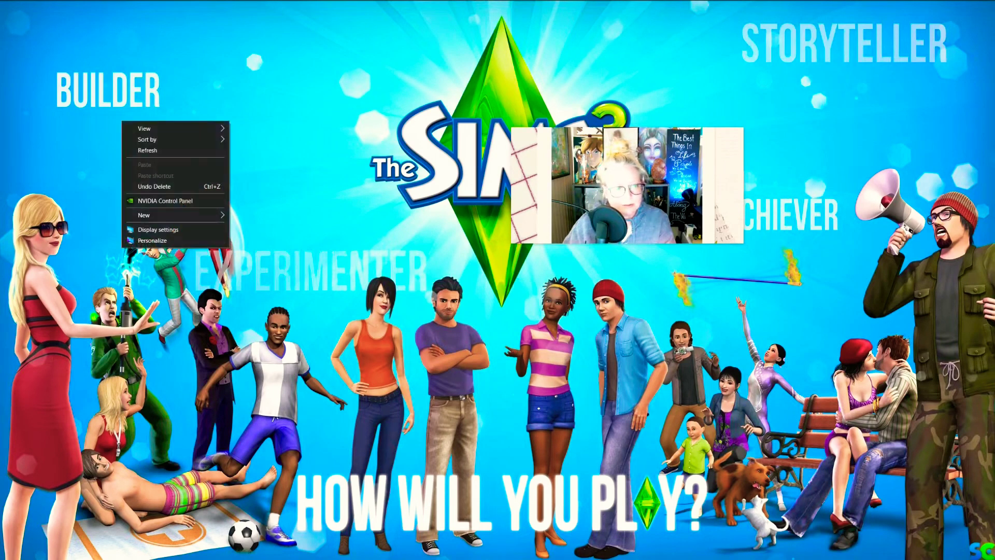
mouse_move(155, 128)
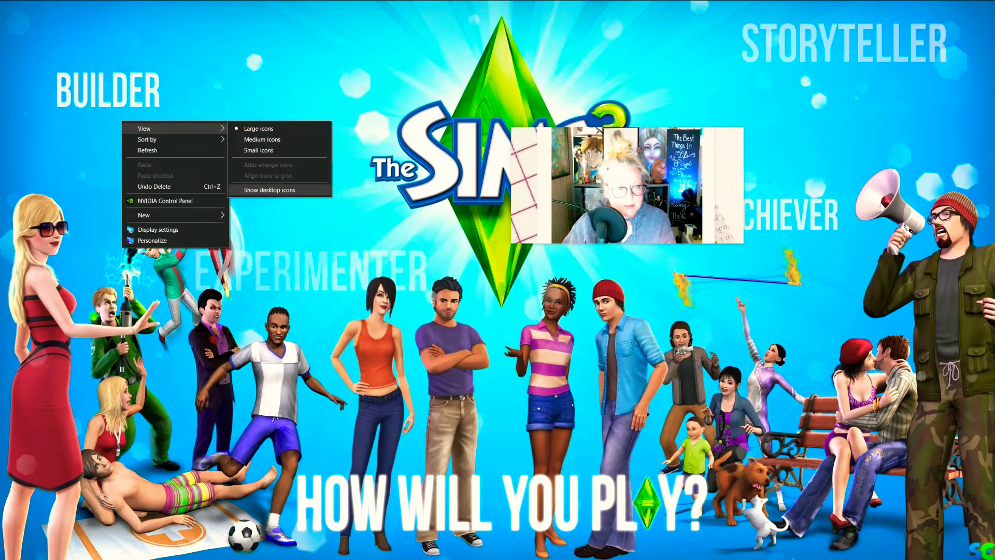
left_click(270, 190)
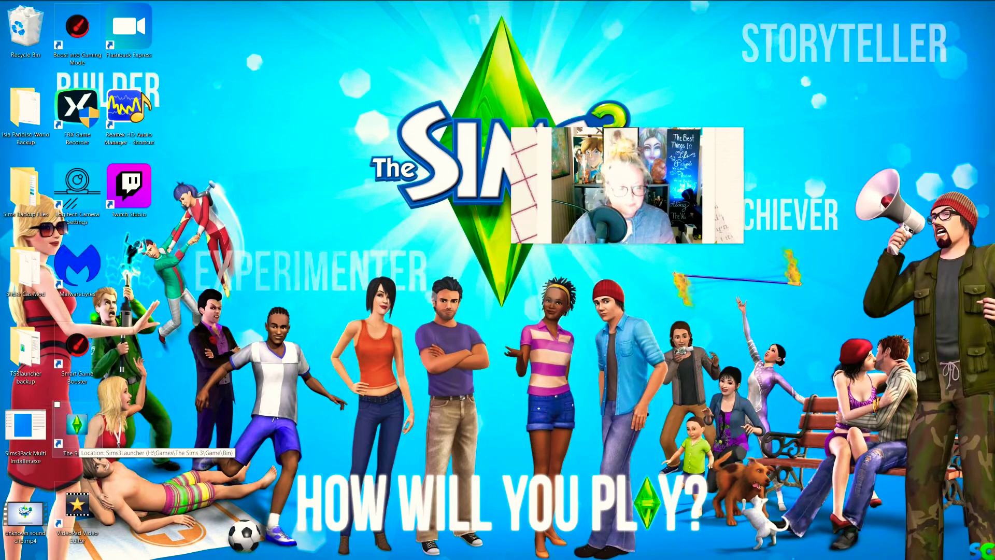
left_click(76, 425)
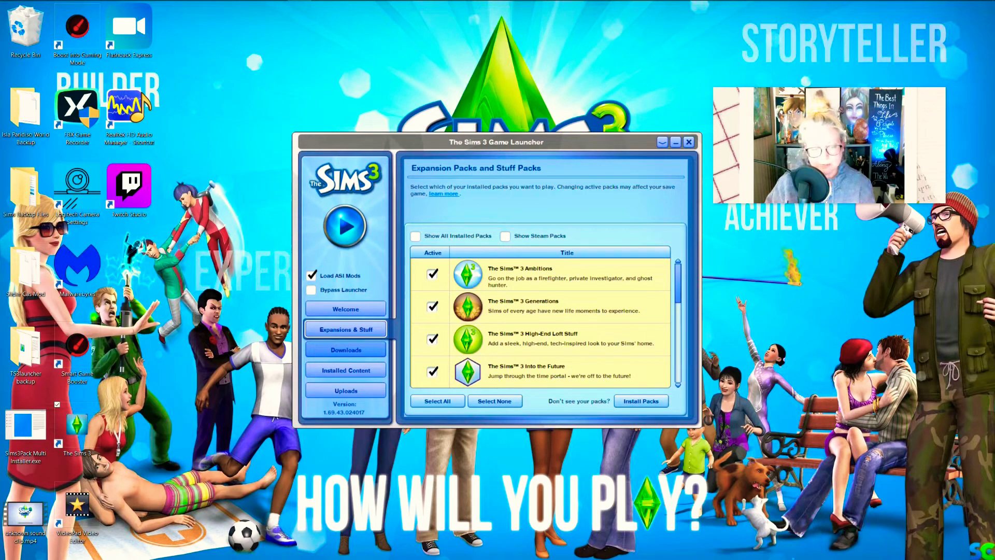
Step: Check the launcher's Downloads list and look through the Installed Content list for the extracted custom content
left_click(345, 350)
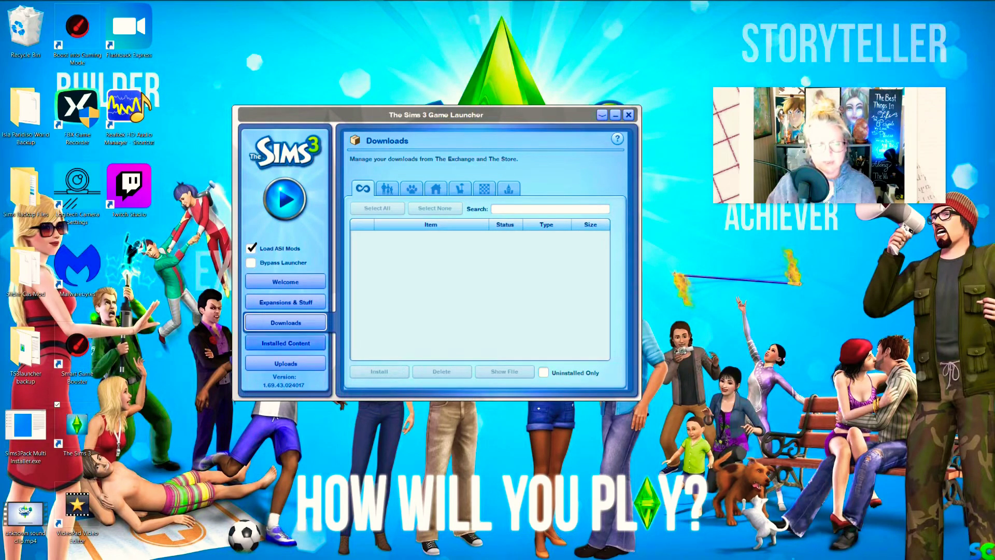
left_click(285, 343)
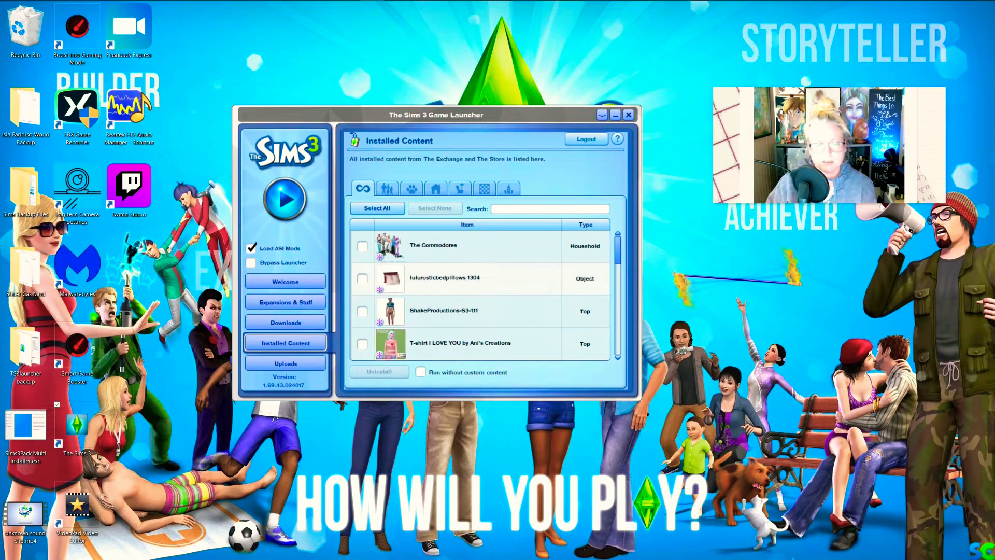
scroll(482, 295, "down", 5)
scroll(482, 296, "down", 5)
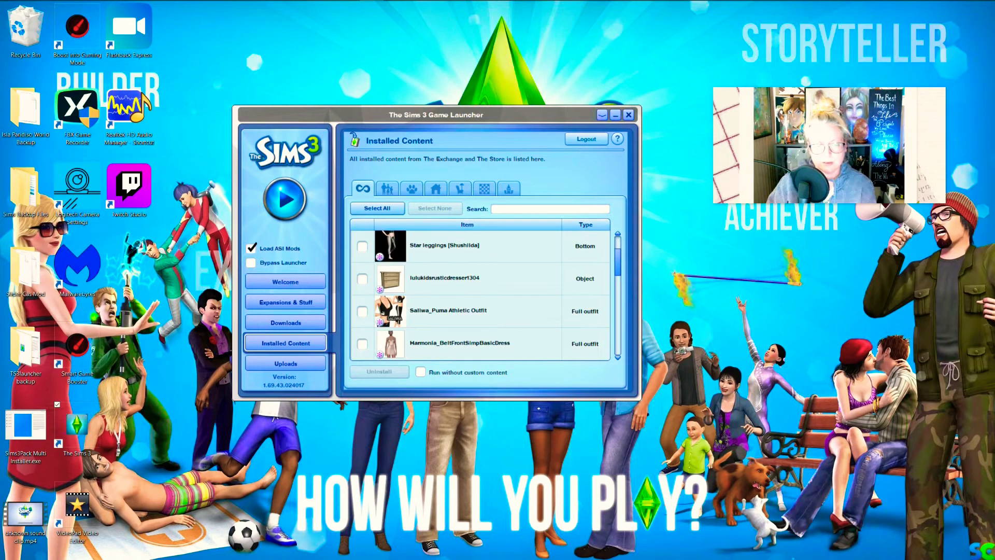
scroll(482, 296, "down", 6)
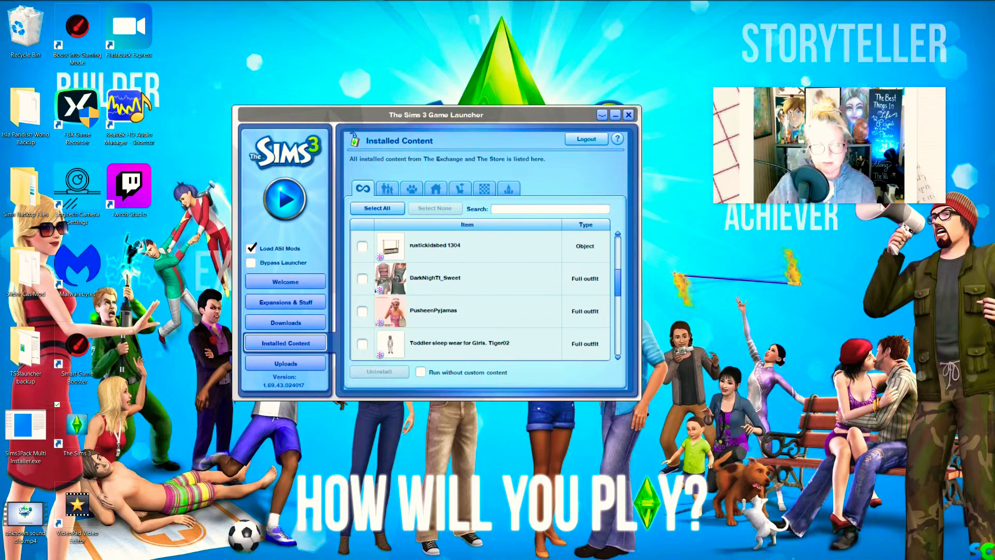
scroll(482, 295, "down", 4)
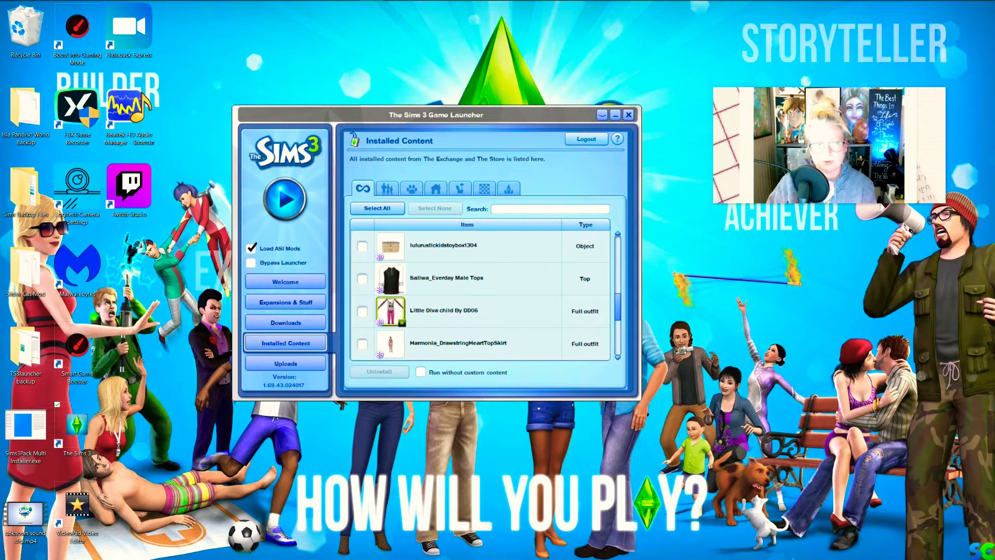
scroll(482, 296, "down", 4)
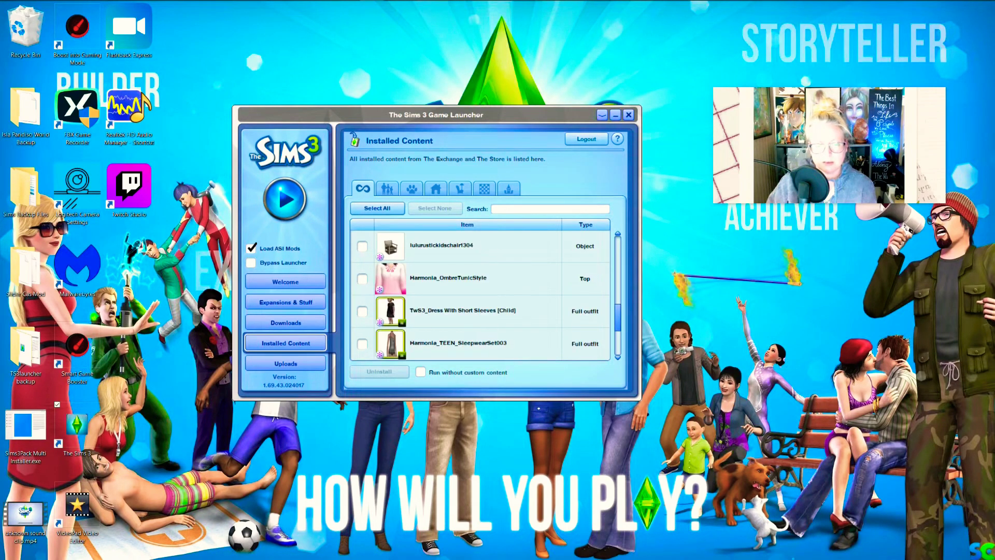
scroll(482, 296, "down", 4)
scroll(482, 296, "down", 4)
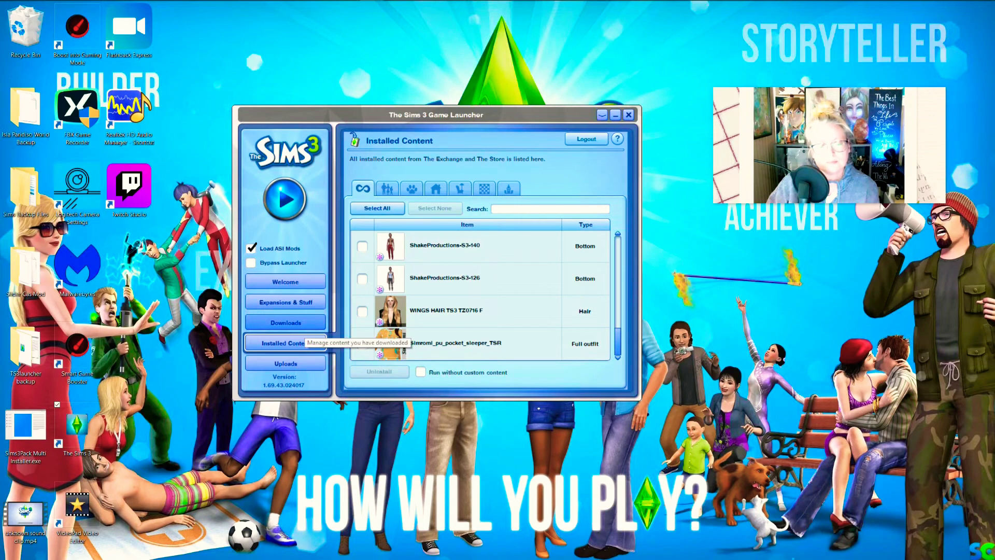
left_click(286, 322)
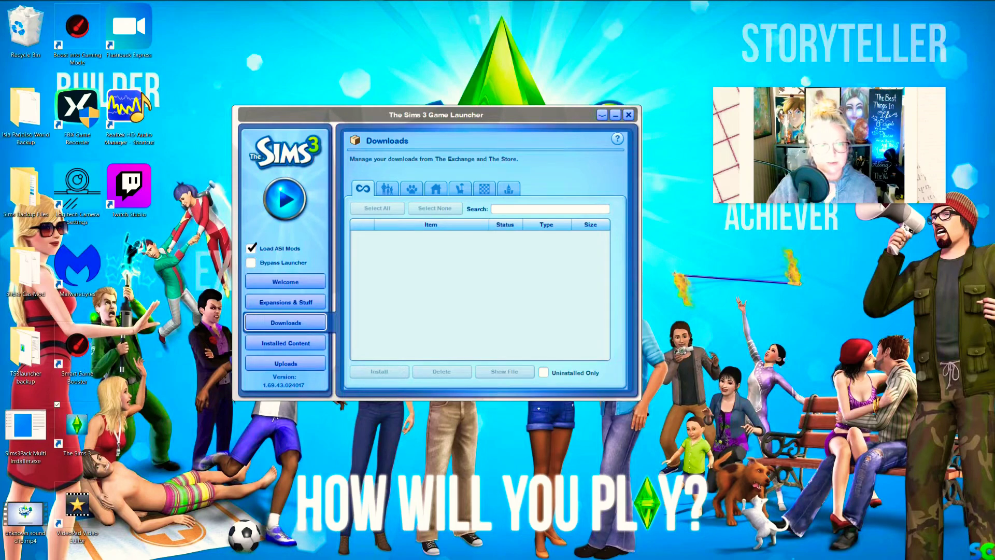
left_click_drag(435, 115, 462, 109)
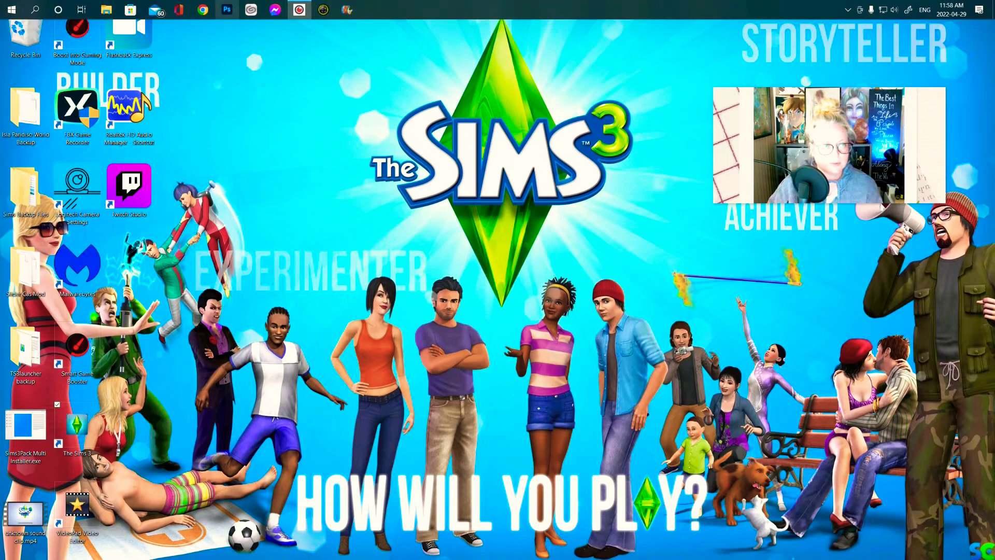
Step: In File Explorer, open H:\Electronic Arts\The Sims 3\Mods\Packages and its CC-Hair-Clothes-Objects.package folder
left_click(106, 9)
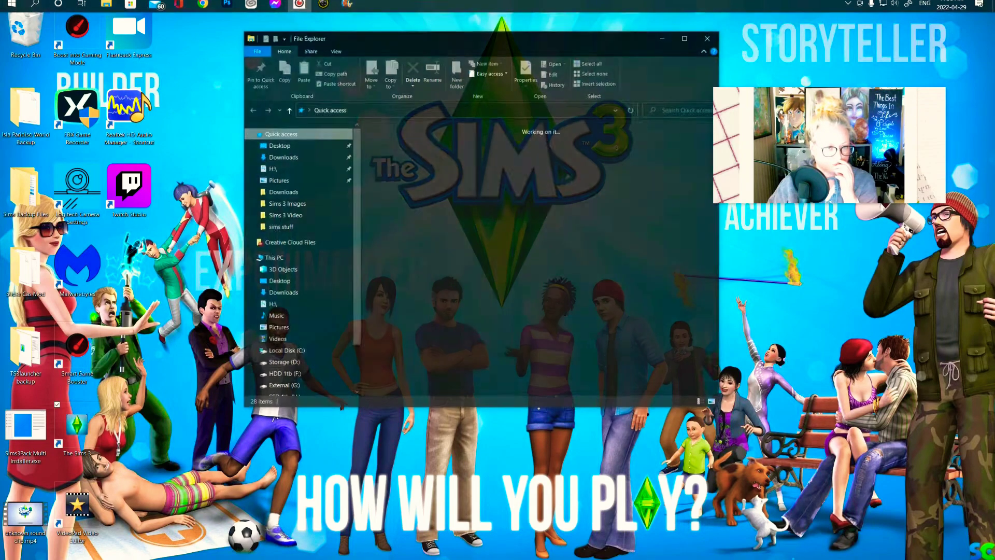
left_click(645, 151)
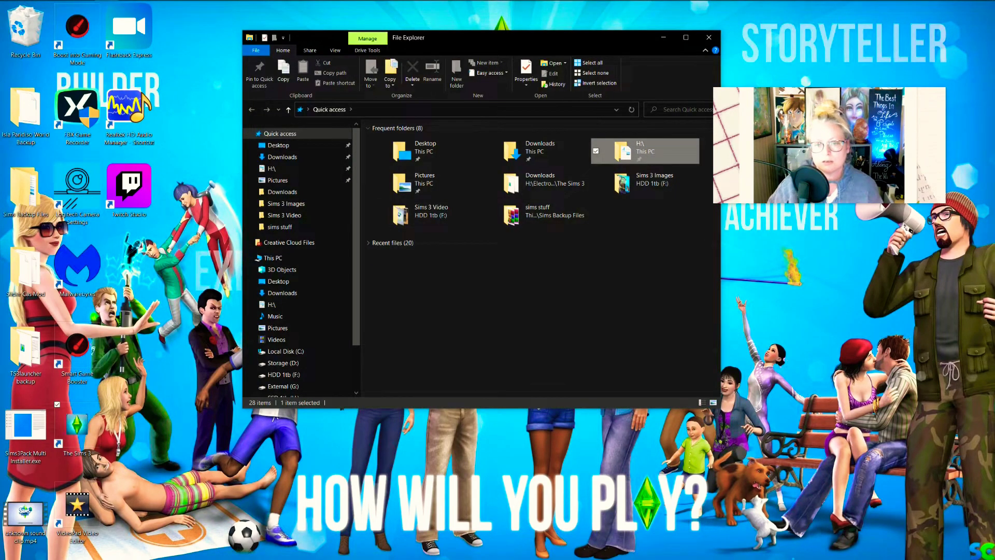
double_click(646, 151)
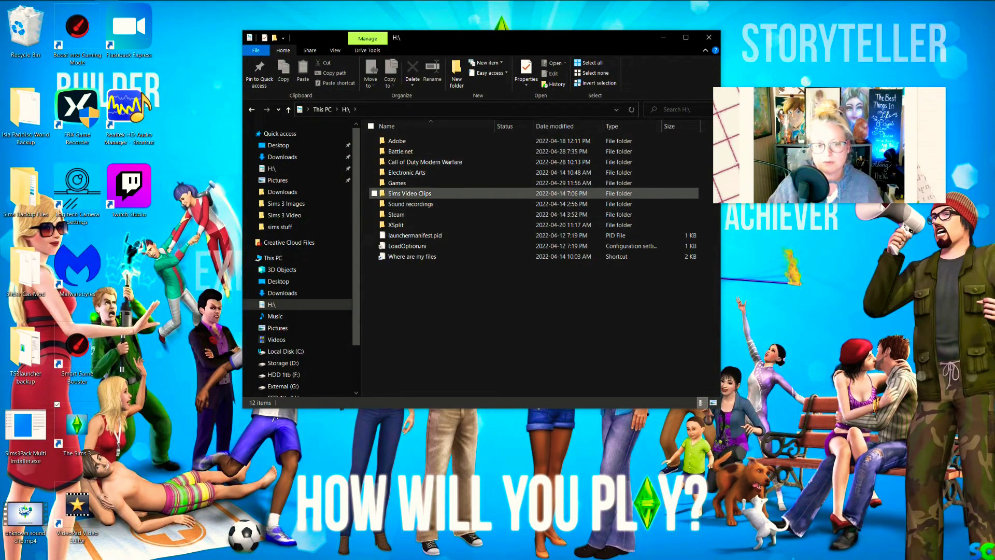
left_click(407, 172)
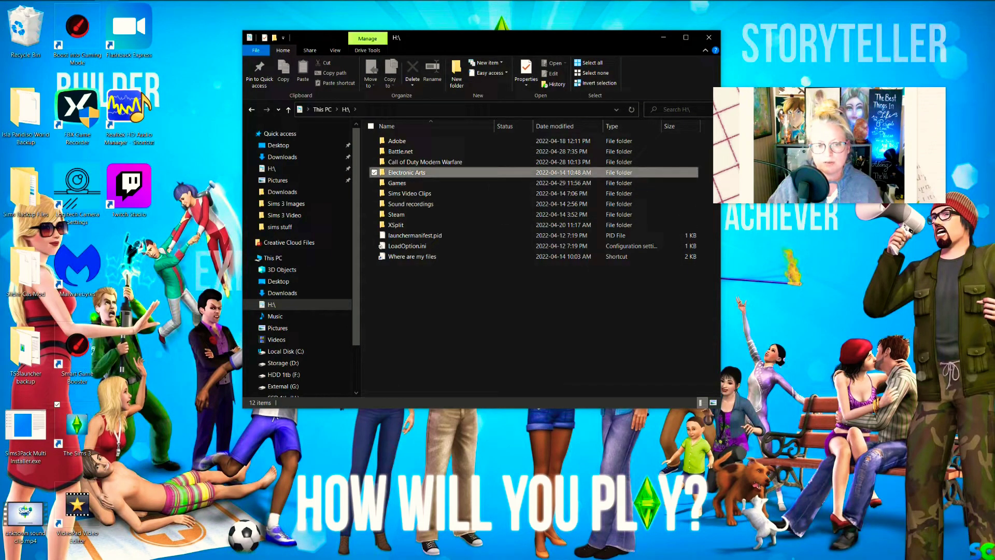
double_click(407, 172)
double_click(395, 153)
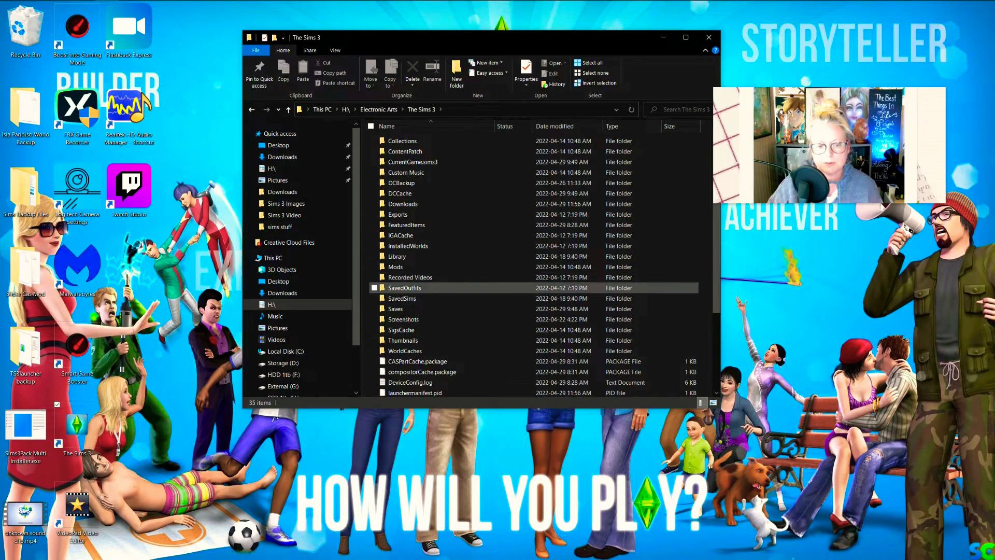
double_click(396, 267)
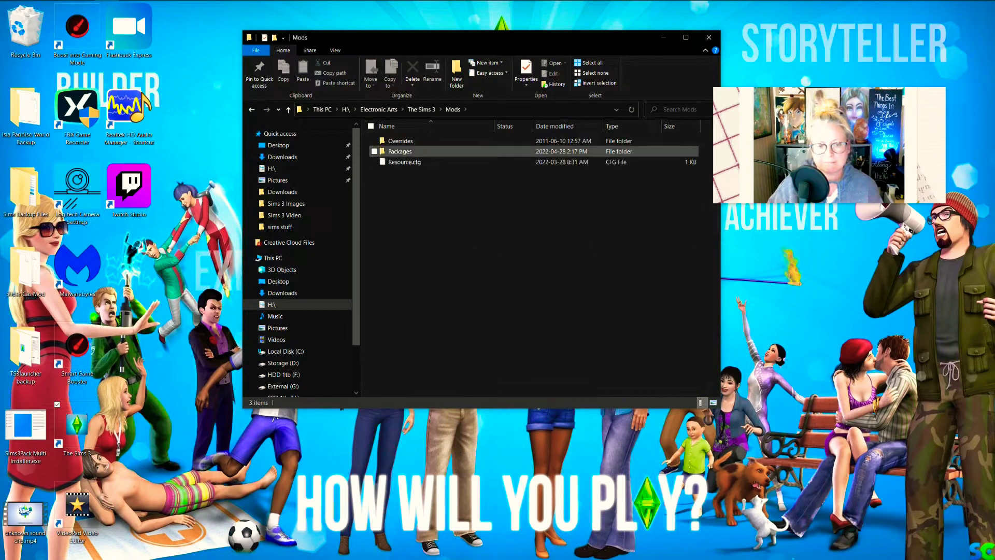
double_click(399, 151)
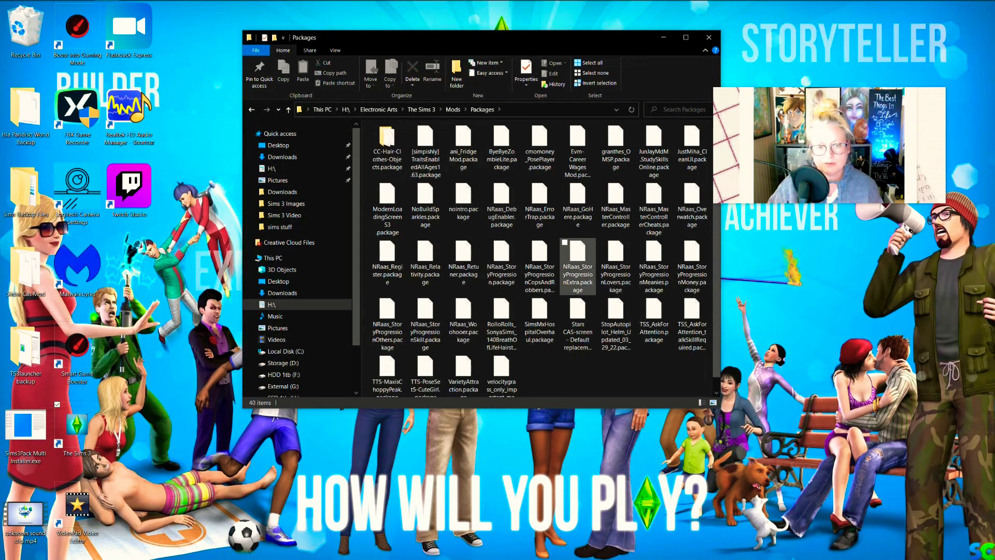
double_click(388, 142)
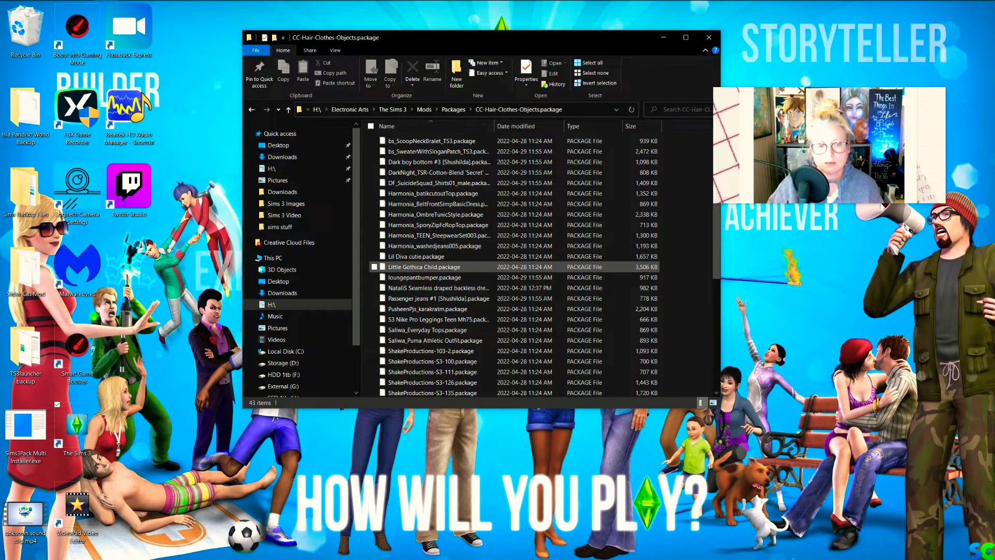
Step: Review the extracted package files, widen the Name column to fit the full file names, and close the folder window
scroll(513, 266, "down", 6)
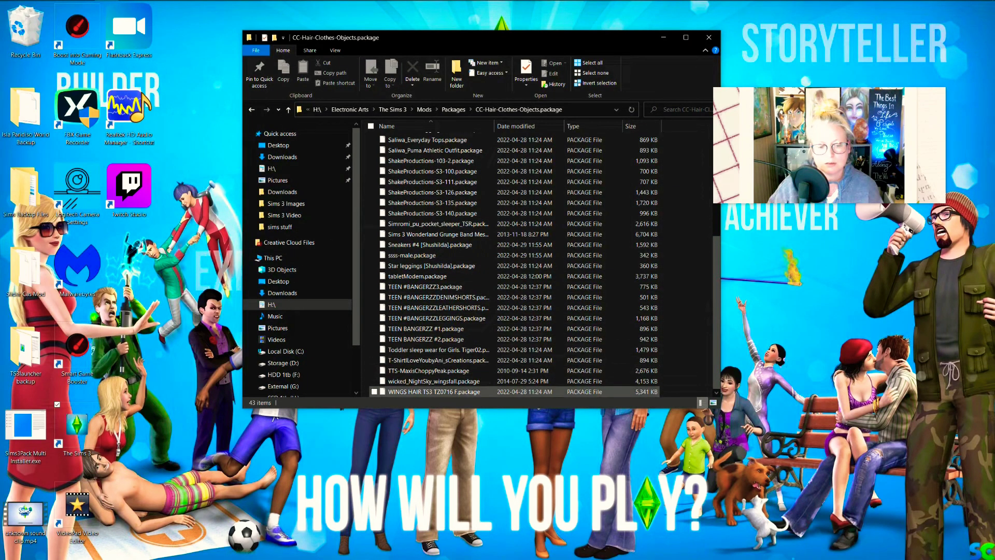
scroll(459, 307, "up", 2)
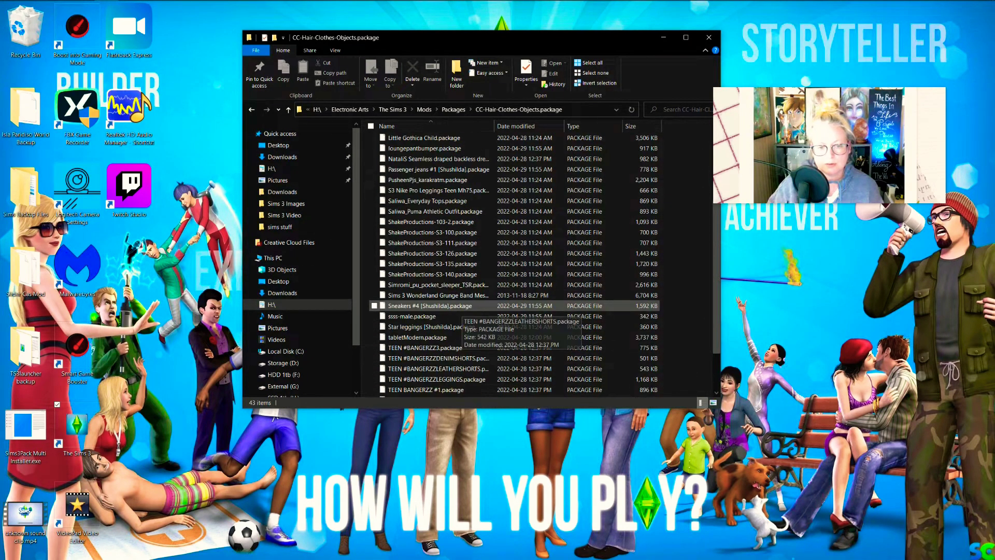
scroll(459, 311, "up", 4)
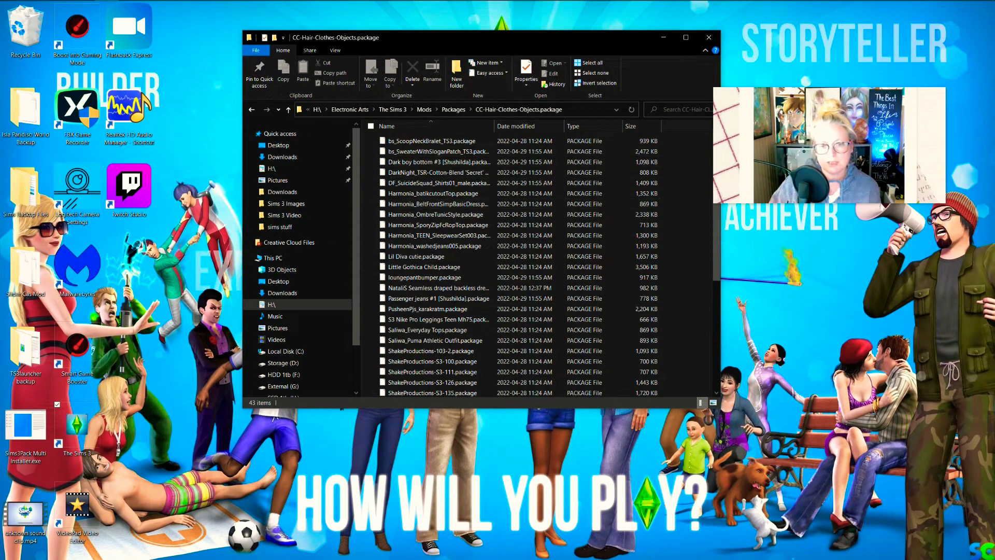
double_click(493, 126)
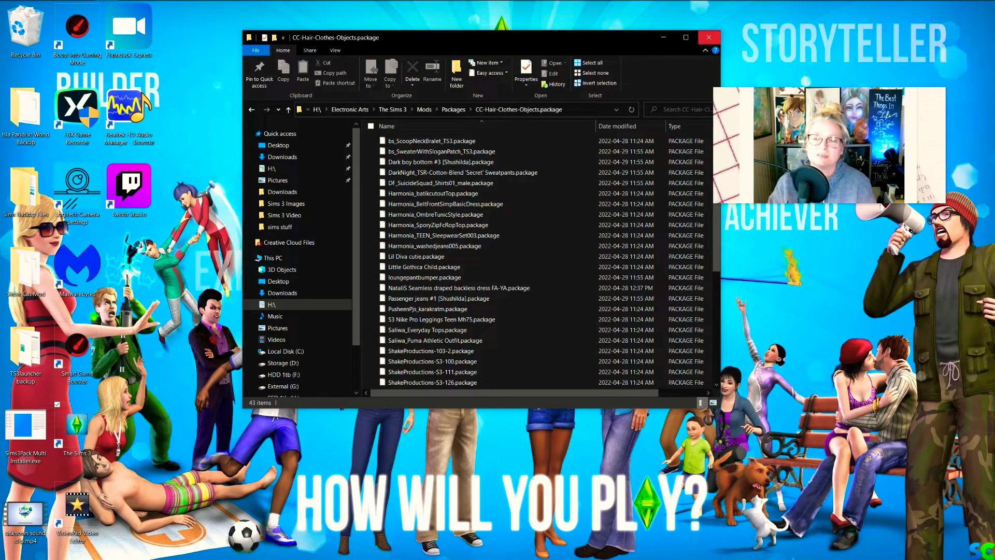
left_click(709, 37)
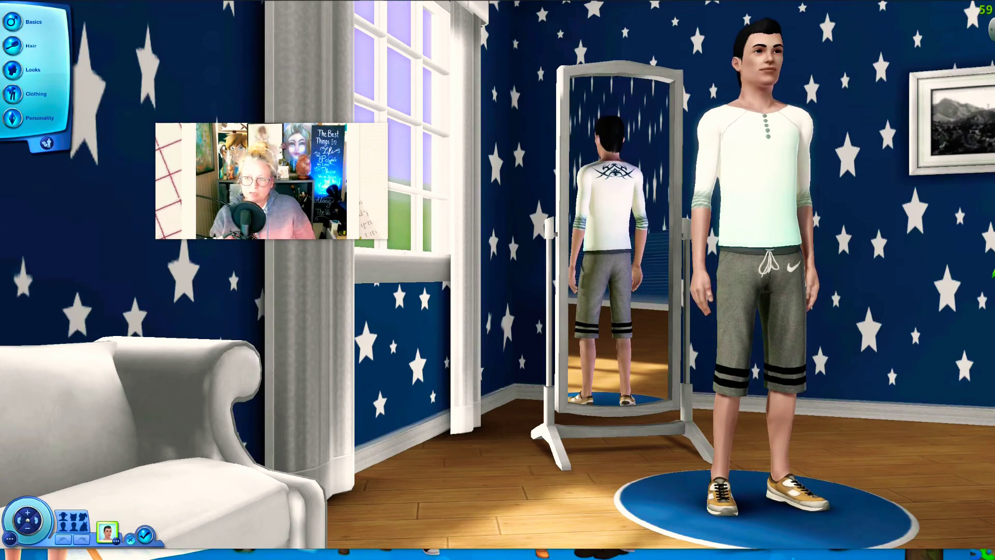
Step: In The Sims 3 Create a Sim, inspect the male Sim's custom outfit up close and open his Everyday clothing options
scroll(498, 279, "up", 3)
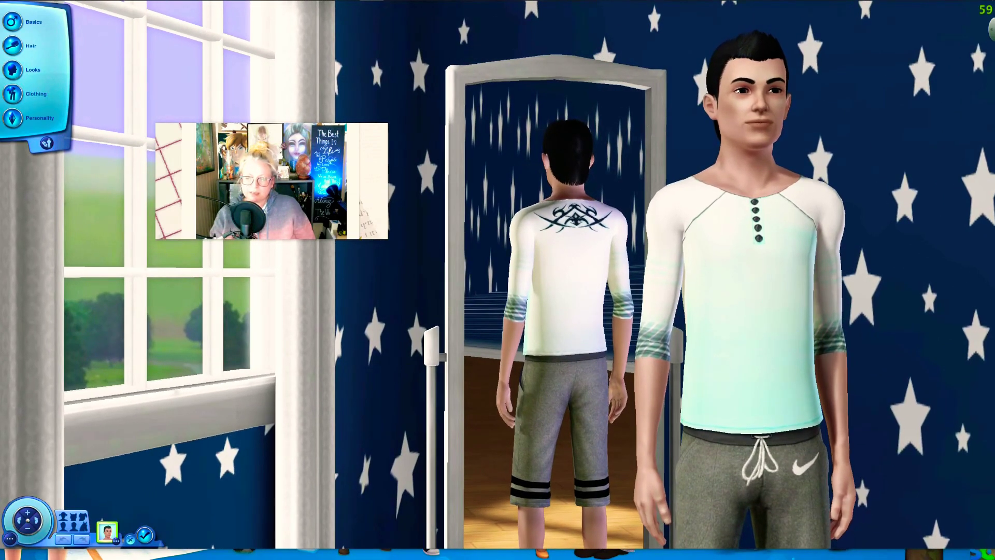
scroll(498, 280, "down", 3)
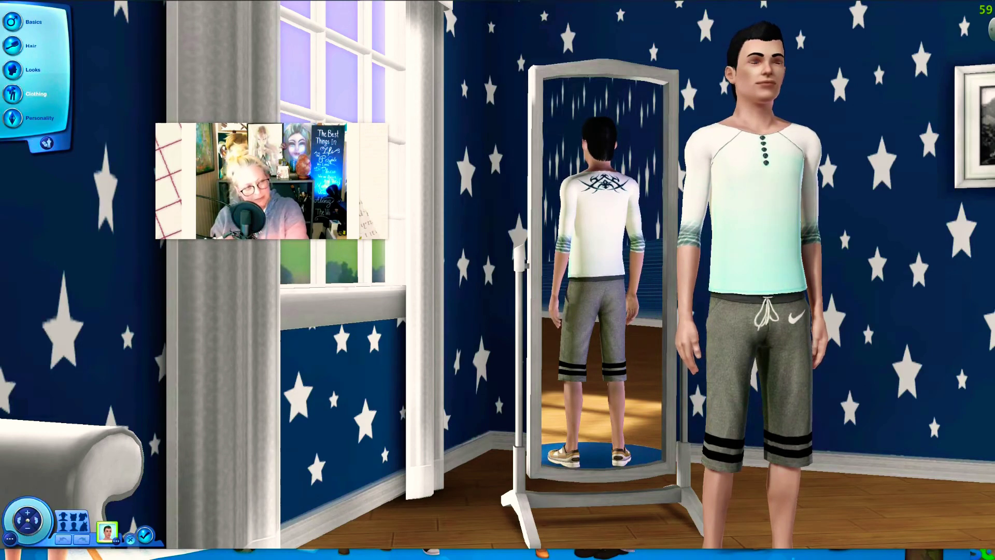
left_click(13, 94)
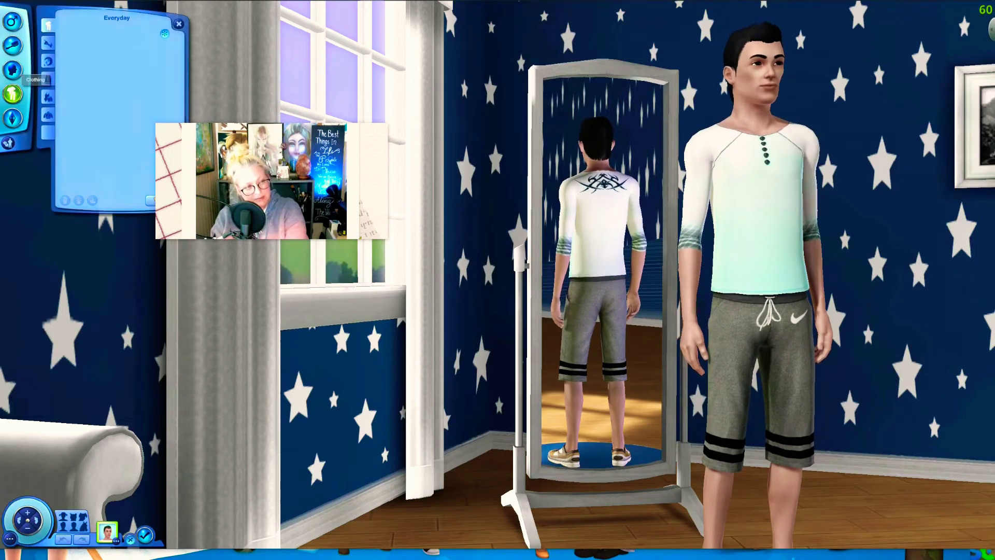